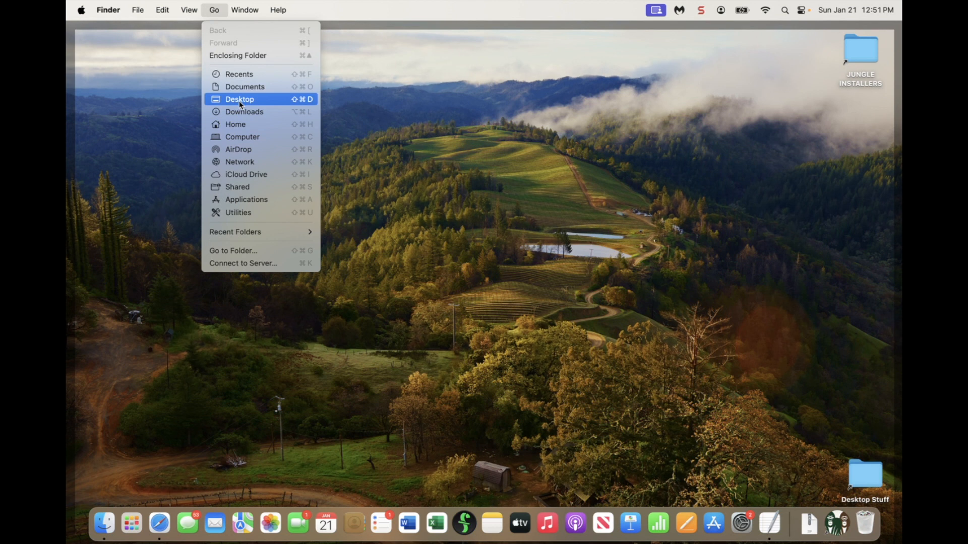
- Extract Gorilla821_0024_mac.zip from the Downloads folder with Archive Utility
{"action": "left_click", "coordinate": [275, 113]}
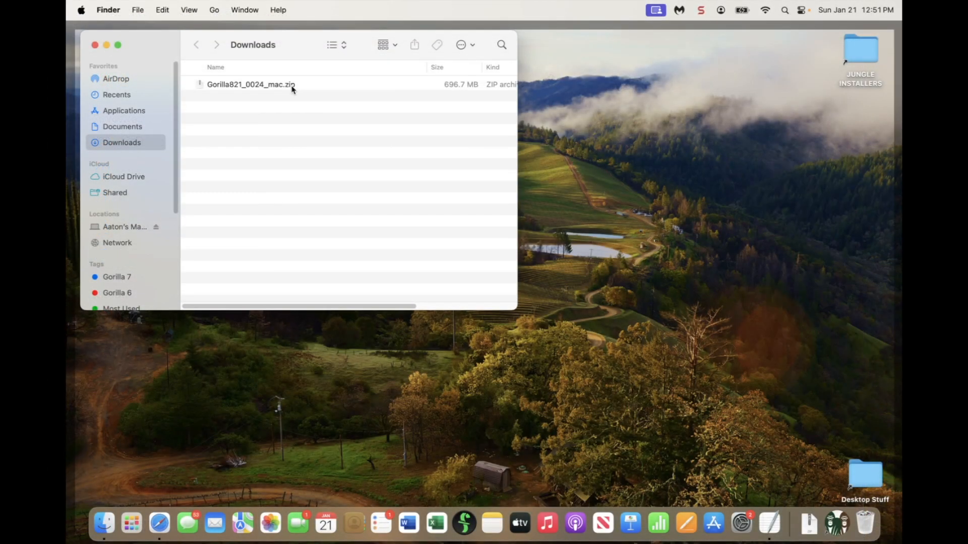
{"action": "left_click", "coordinate": [201, 86]}
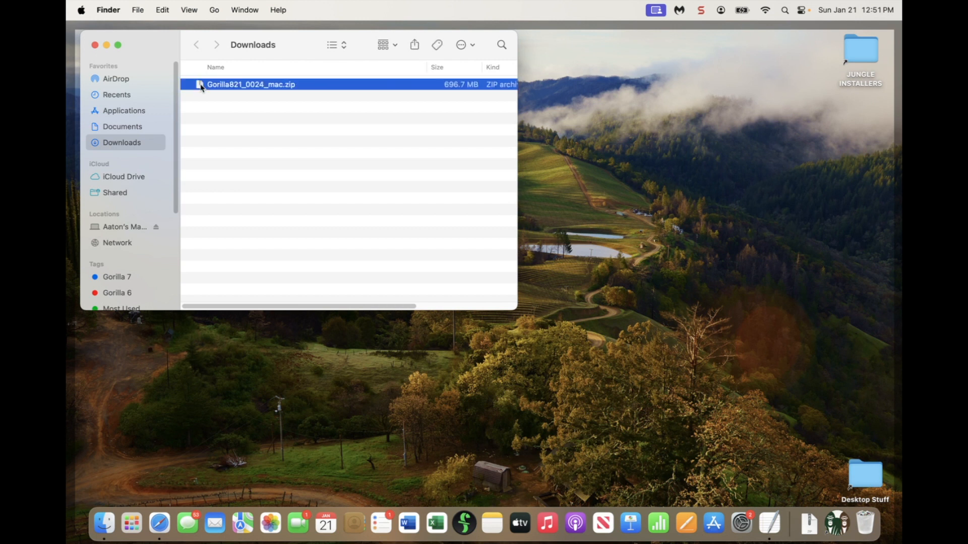
{"action": "right_click", "coordinate": [201, 85]}
{"action": "mouse_move", "coordinate": [233, 104]}
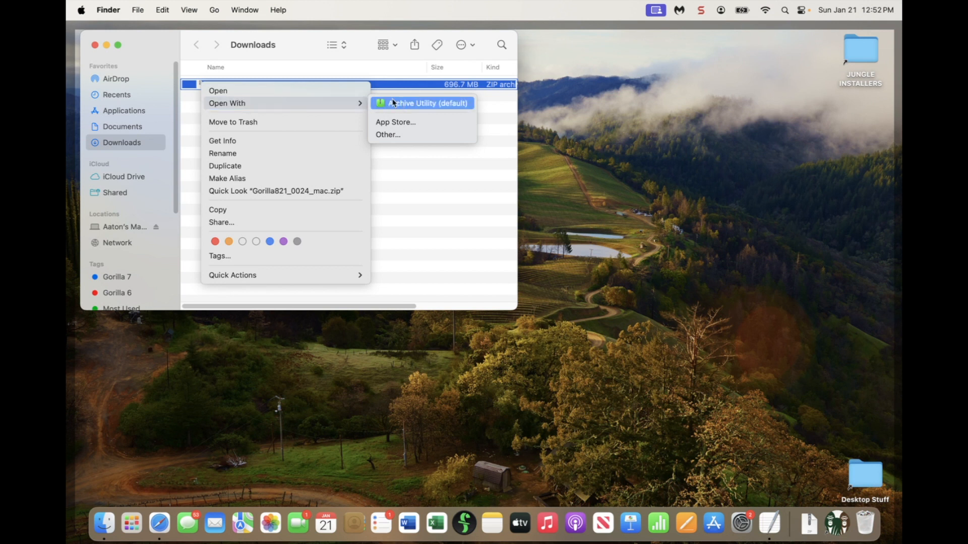
{"action": "left_click", "coordinate": [457, 107]}
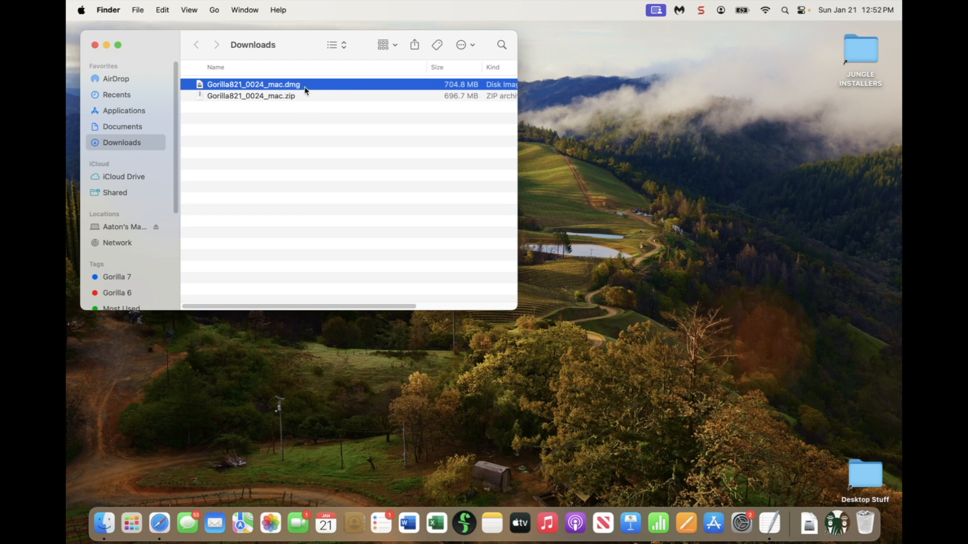
- Mount the Gorilla821_0024_mac.dmg disk image and shift its window away from the Downloads file list
{"action": "double_click", "coordinate": [199, 86]}
{"action": "left_click_drag", "start_coordinate": [338, 73], "coordinate": [395, 77]}
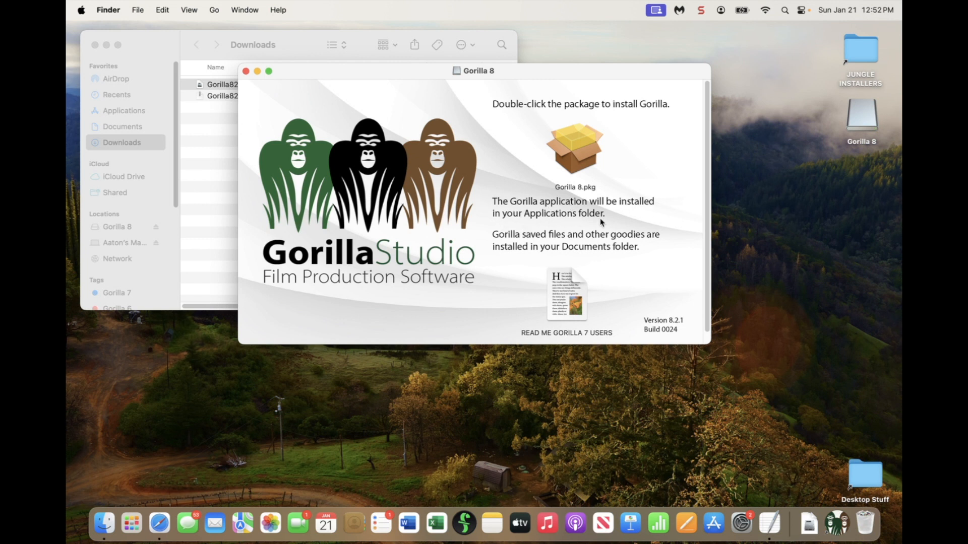
{"action": "left_click_drag", "start_coordinate": [421, 75], "coordinate": [469, 91]}
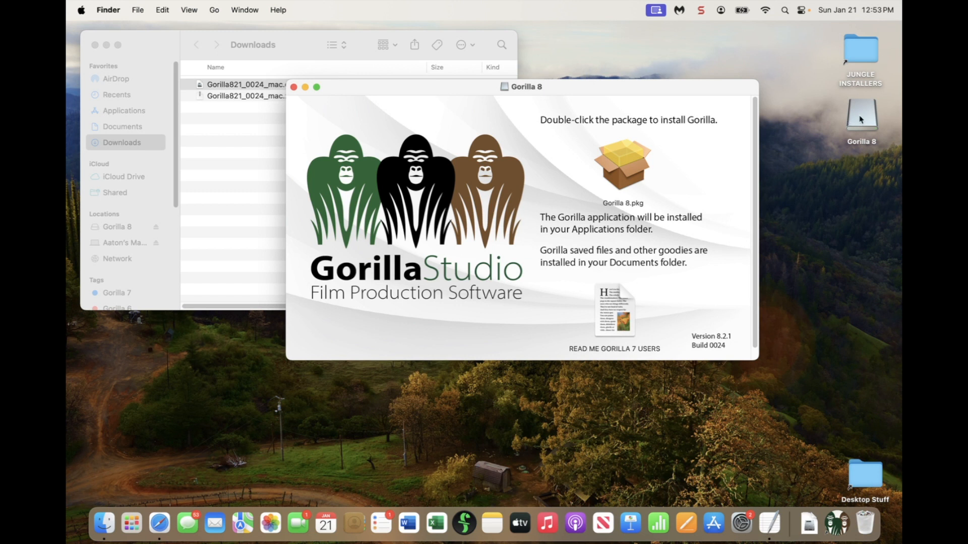
- Start the Gorilla 8.pkg installer, allow its compatibility check and Documents folder access, and proceed past the introduction
{"action": "left_click", "coordinate": [616, 171]}
{"action": "double_click", "coordinate": [628, 168]}
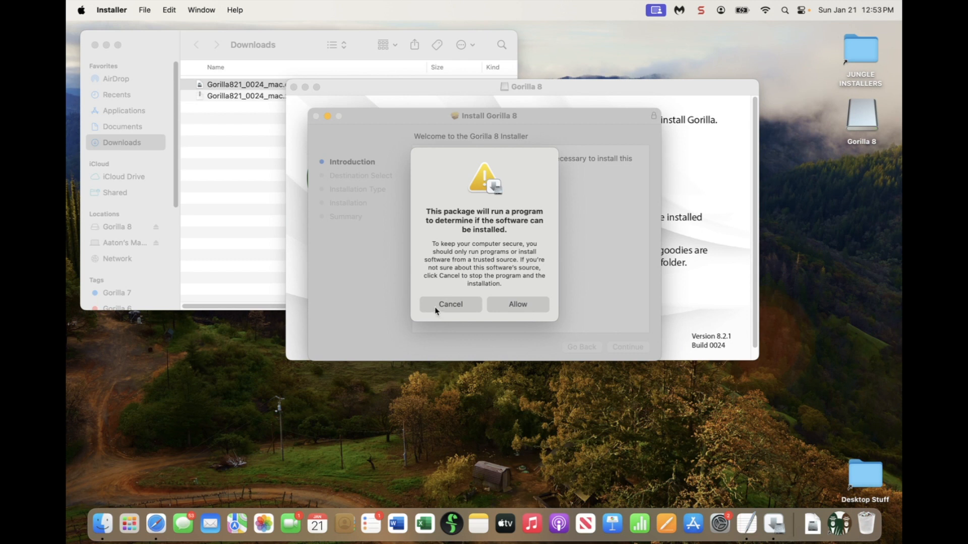
{"action": "left_click", "coordinate": [506, 306]}
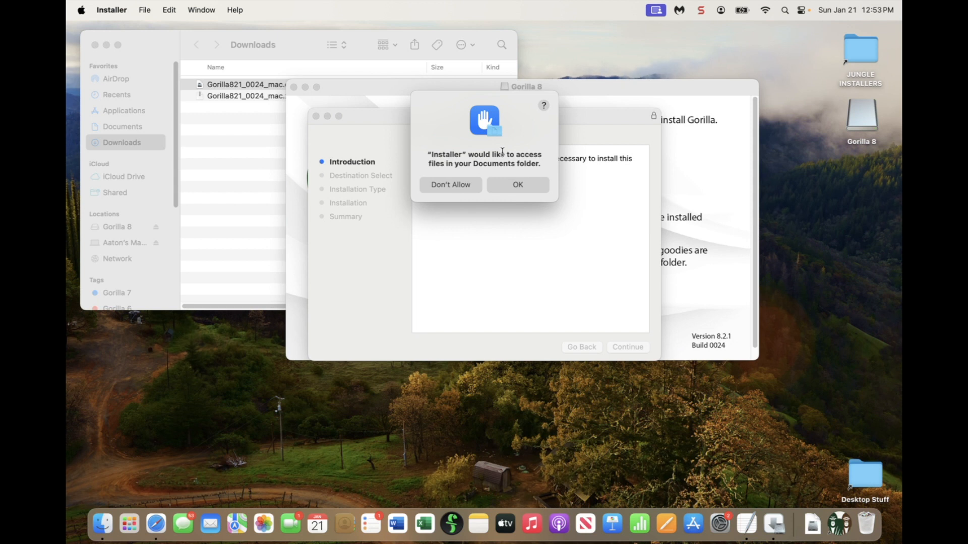
{"action": "left_click", "coordinate": [532, 189]}
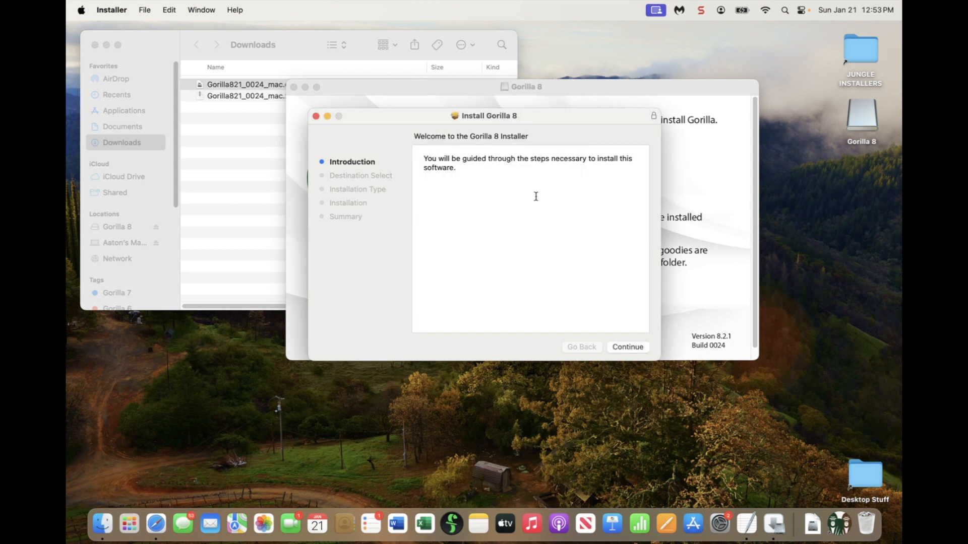
{"action": "left_click", "coordinate": [639, 350]}
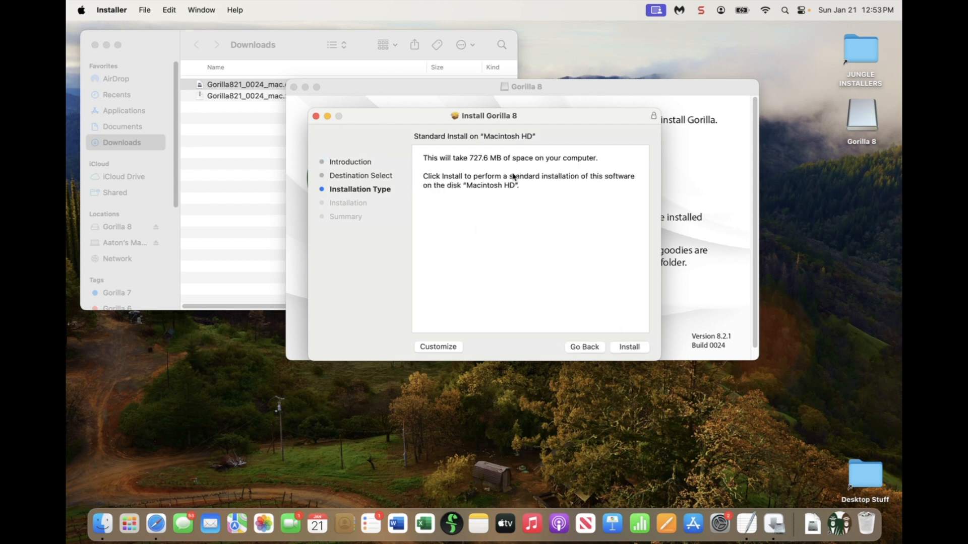
- Run the standard installation on Macintosh HD, authorizing it with the account password and allowing Installer to modify apps
{"action": "left_click", "coordinate": [630, 348]}
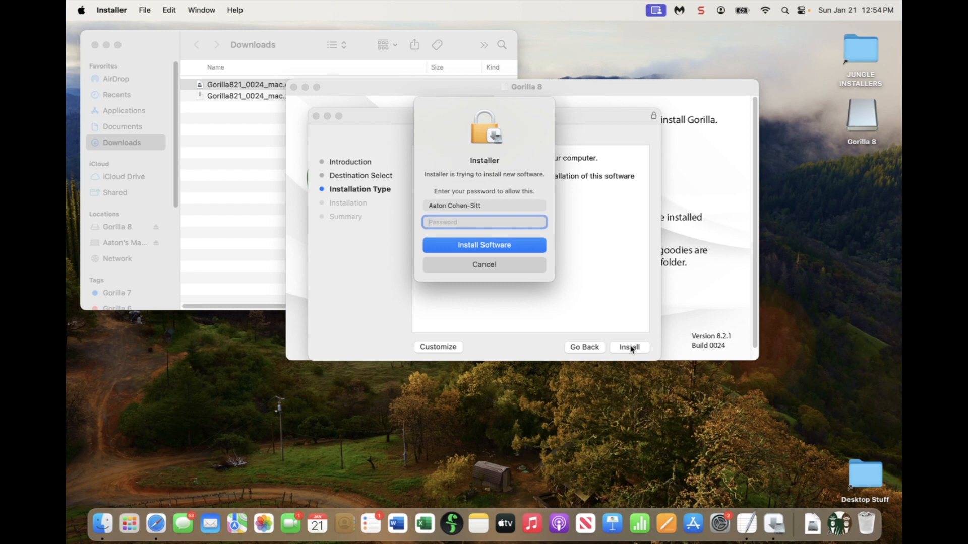
{"action": "type", "text": "••••••••"}
{"action": "left_click", "coordinate": [497, 246]}
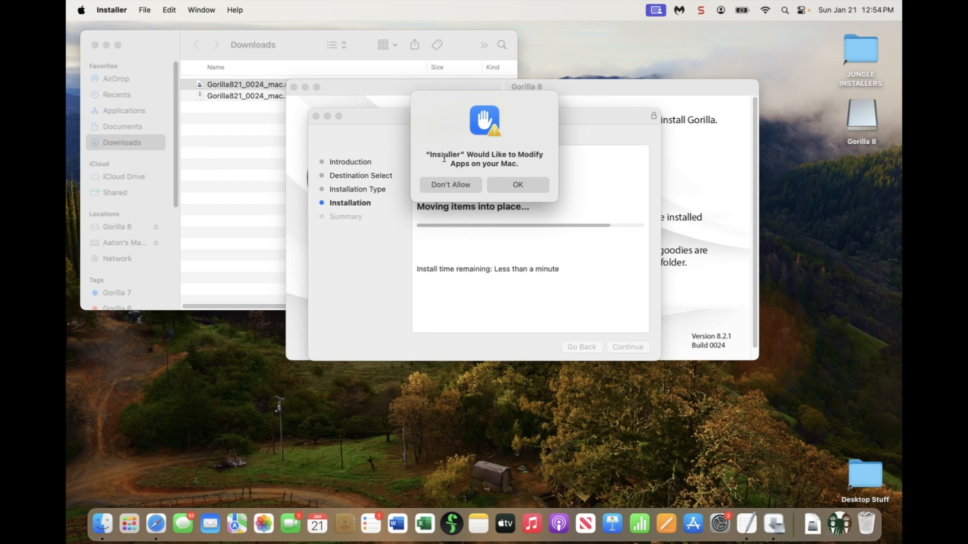
{"action": "left_click", "coordinate": [521, 186]}
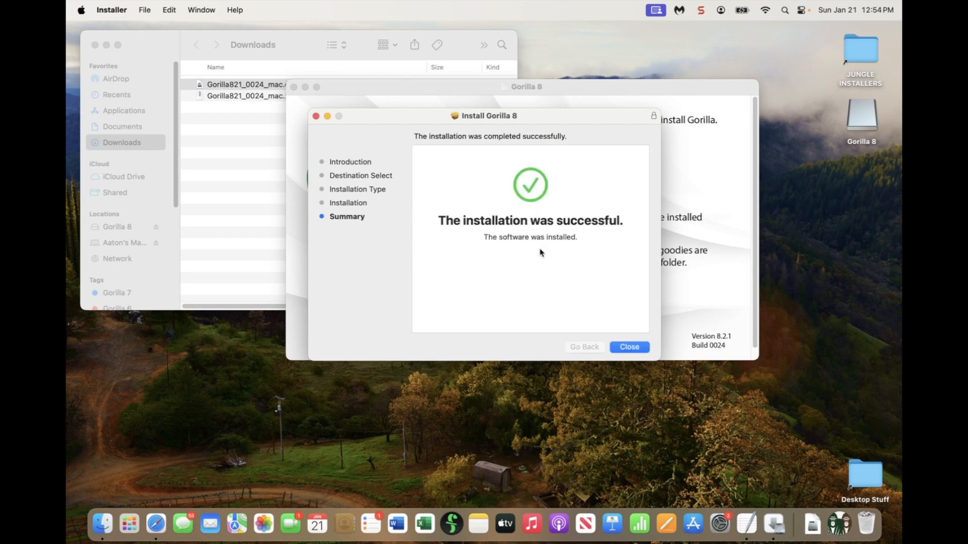
- Close the finished Gorilla 8 installer and have it moved to the Trash
{"action": "left_click", "coordinate": [636, 349]}
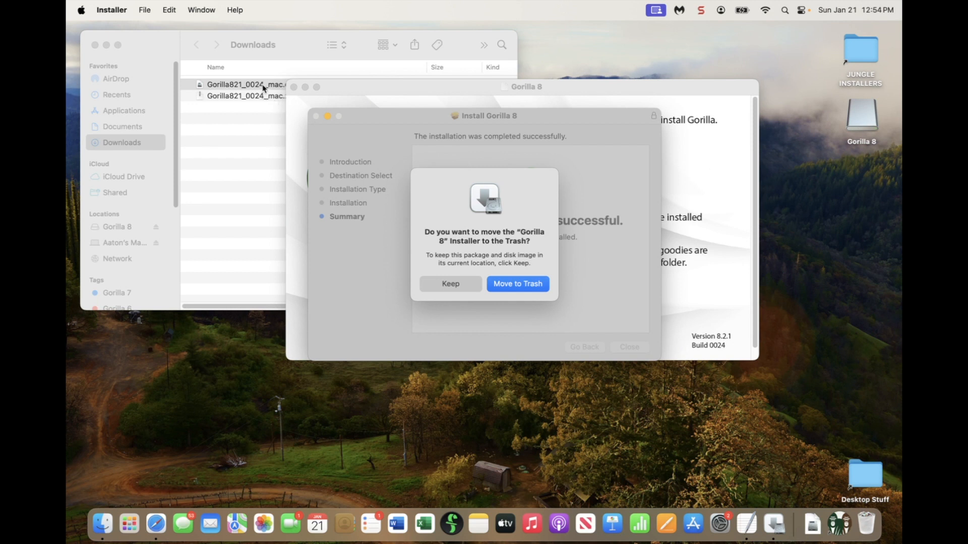
{"action": "left_click", "coordinate": [518, 284]}
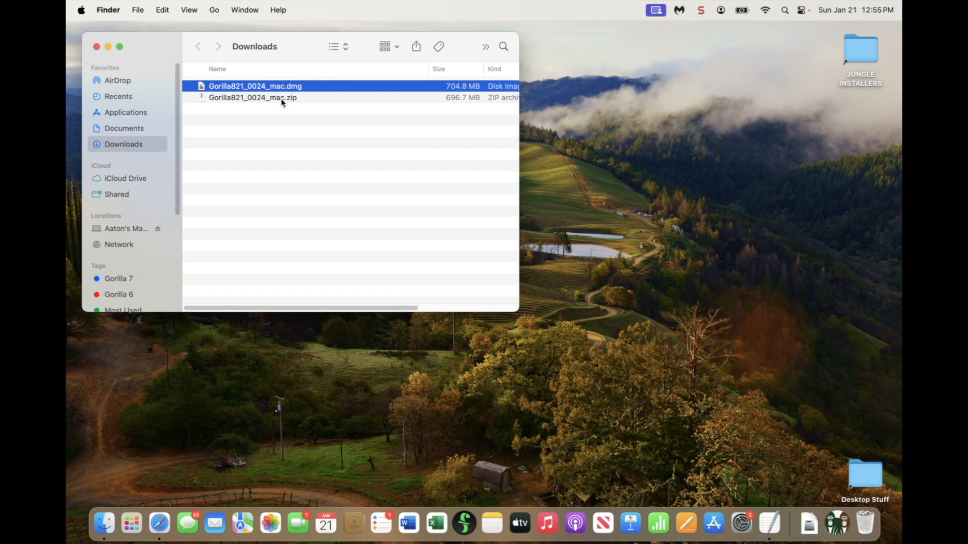
- Open the Applications folder in an enlarged Finder window and inspect the installed Gorilla application
{"action": "left_click", "coordinate": [215, 11]}
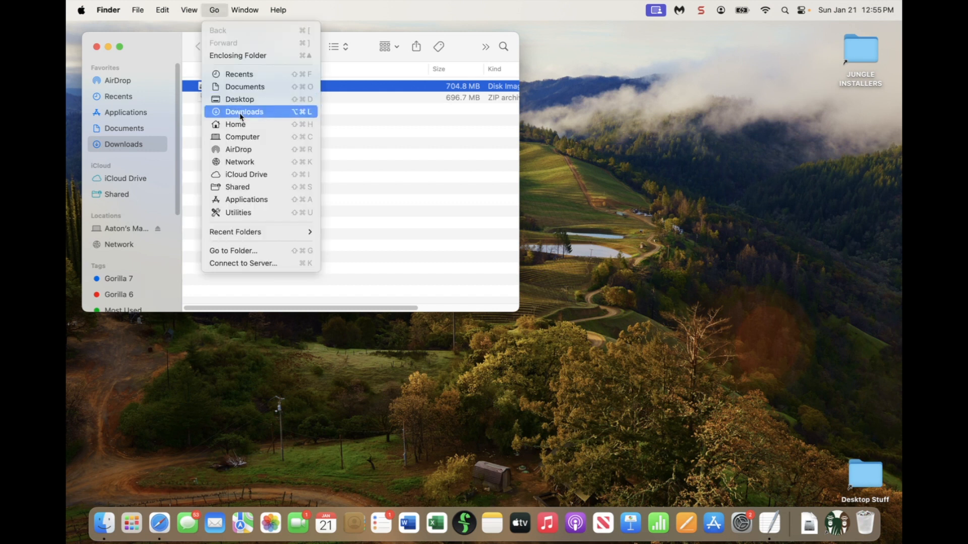
{"action": "left_click", "coordinate": [259, 202]}
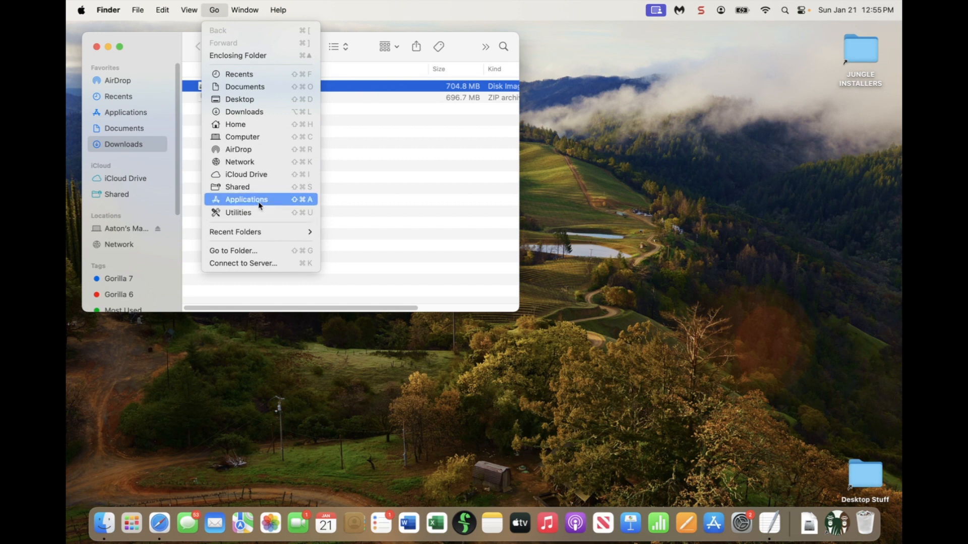
{"action": "left_click_drag", "start_coordinate": [519, 311], "coordinate": [584, 410]}
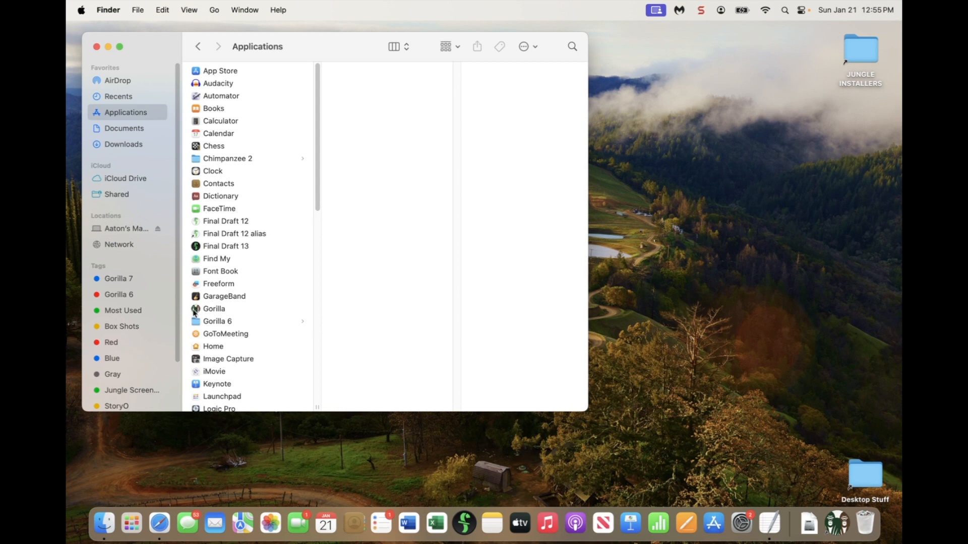
{"action": "left_click", "coordinate": [224, 312]}
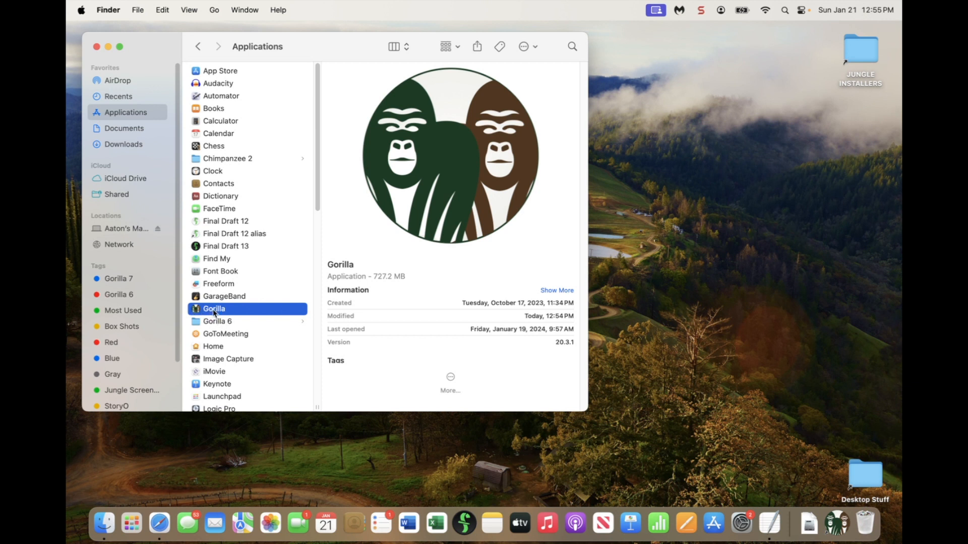
- Examine the Gorilla 8.2.1 folder and Launch Gorilla.fmp12 inside Documents/Gorilla 8, and compare with the Gorilla application in Applications
{"action": "left_click", "coordinate": [124, 132]}
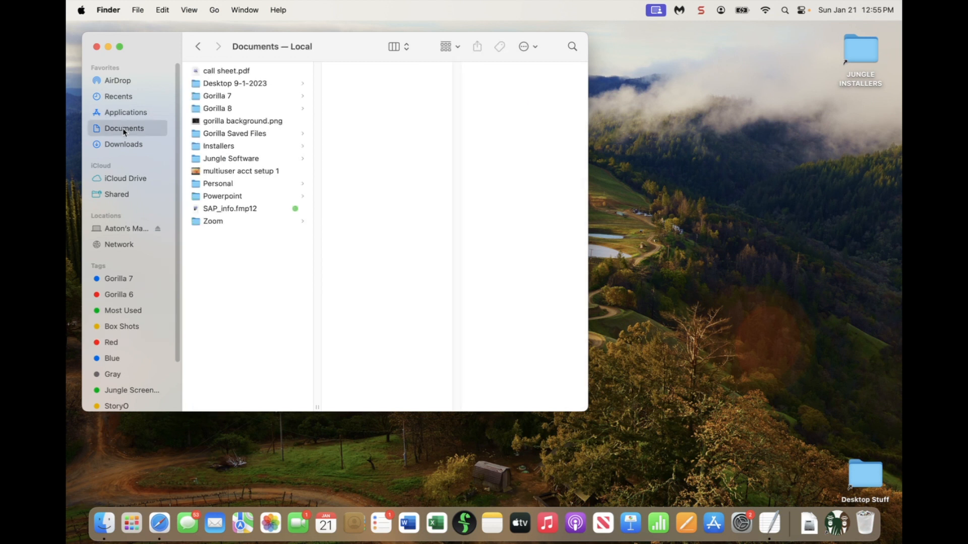
{"action": "left_click", "coordinate": [215, 110]}
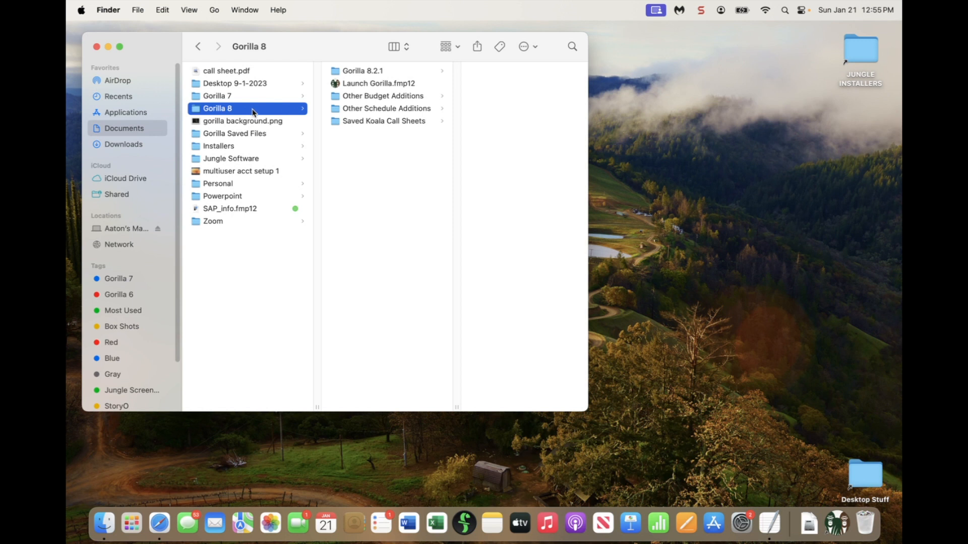
{"action": "left_click", "coordinate": [364, 71]}
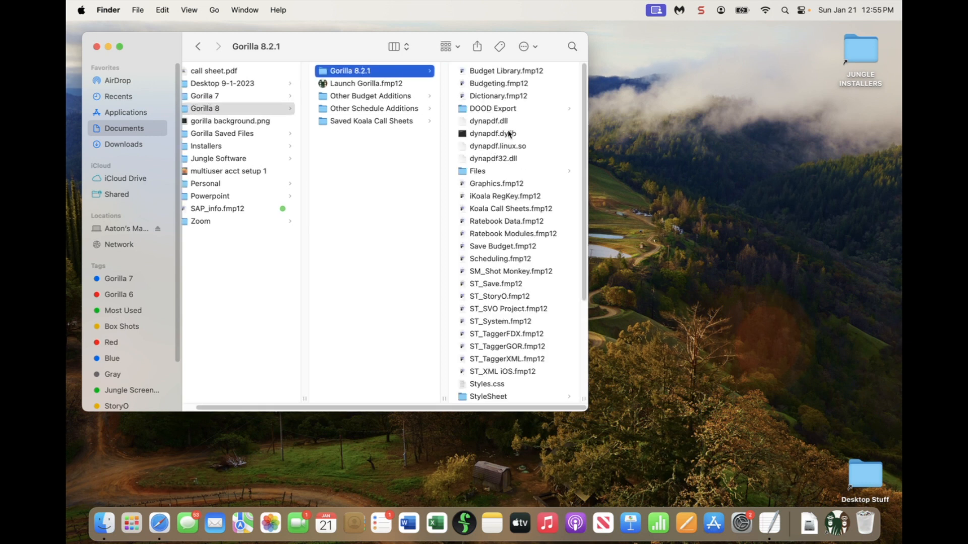
{"action": "left_click", "coordinate": [361, 84]}
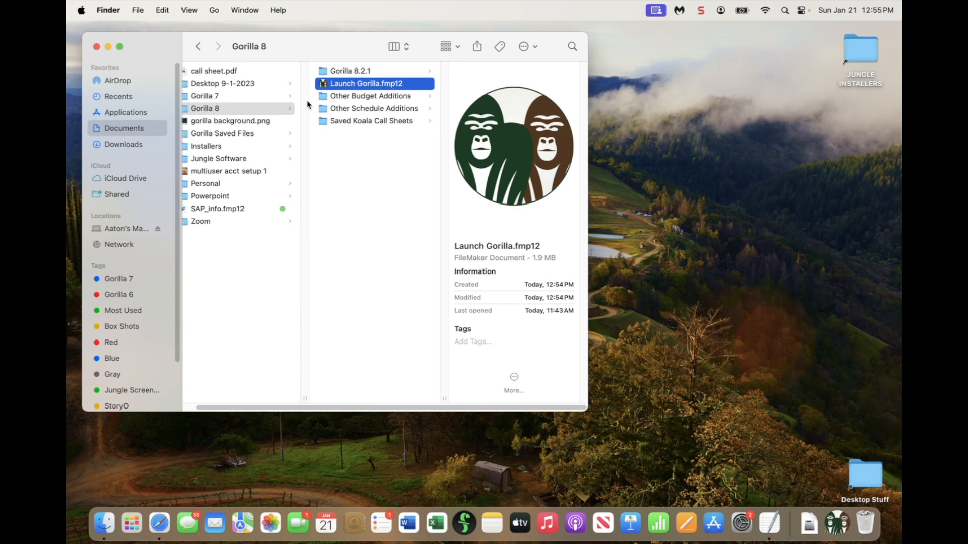
{"action": "left_click", "coordinate": [130, 116]}
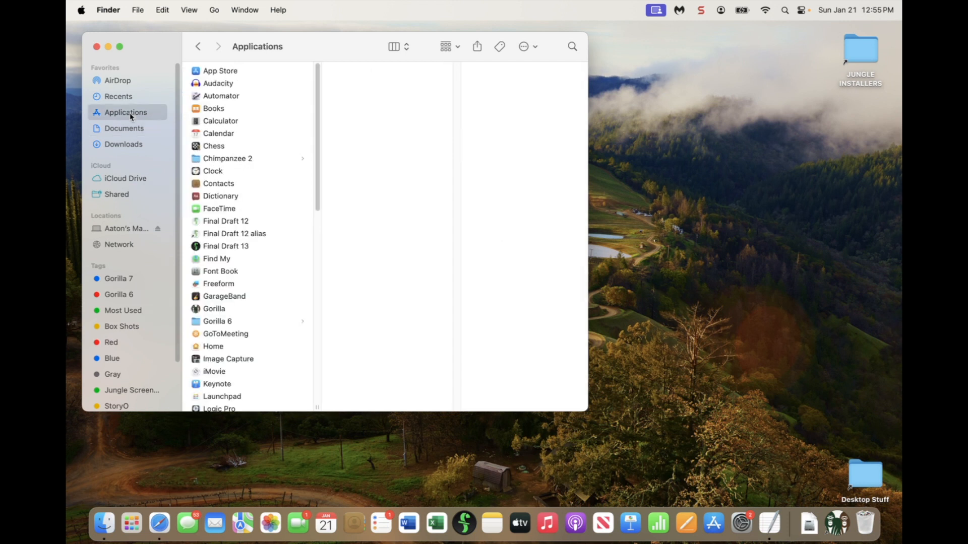
{"action": "left_click", "coordinate": [214, 309]}
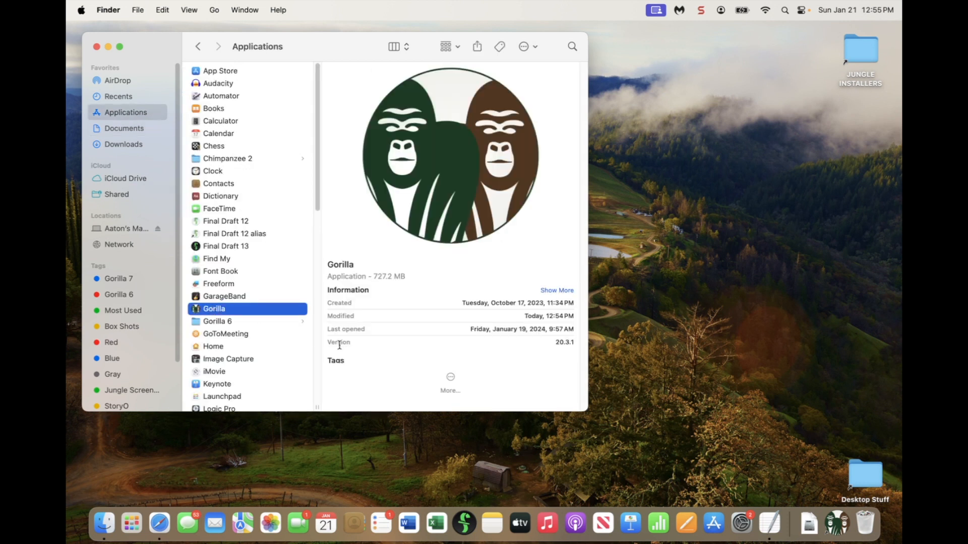
- Launch Gorilla from Launch Gorilla.fmp12 in the Documents/Gorilla 8 folder and accept the license agreement
{"action": "left_click", "coordinate": [135, 129]}
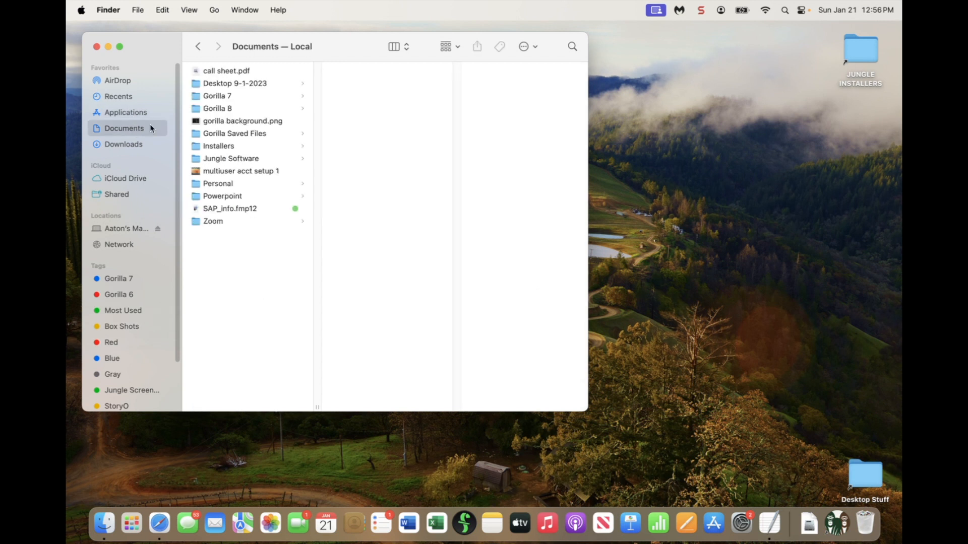
{"action": "left_click", "coordinate": [220, 109]}
{"action": "left_click", "coordinate": [339, 84]}
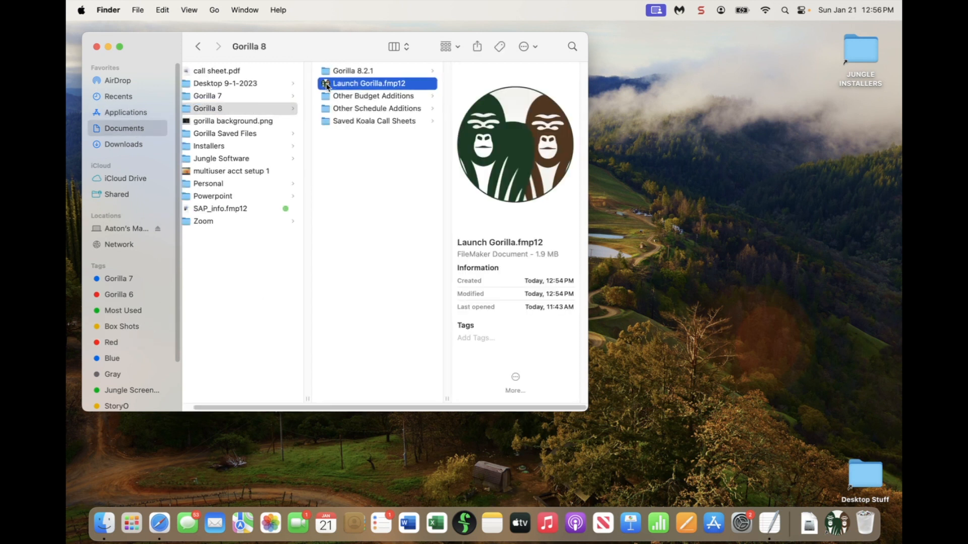
{"action": "double_click", "coordinate": [326, 86]}
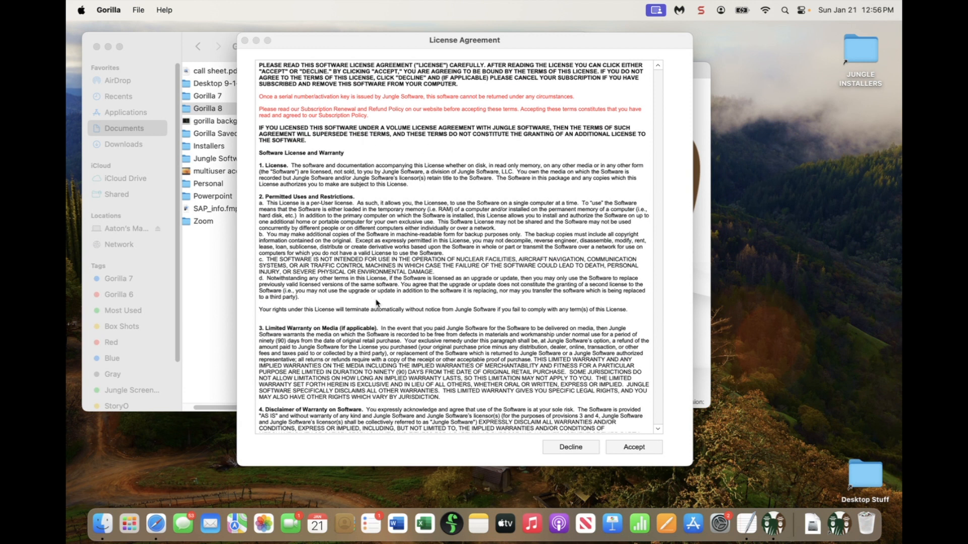
{"action": "left_click", "coordinate": [642, 449]}
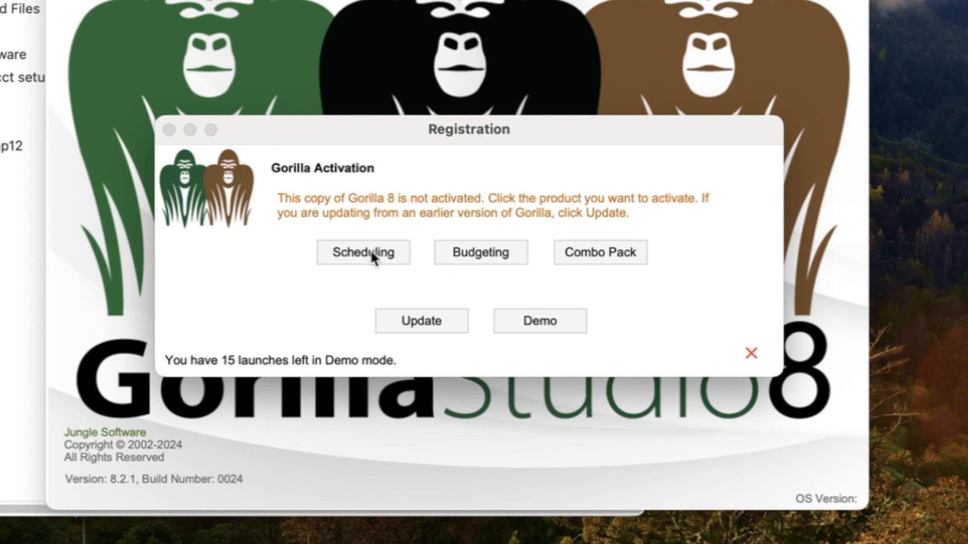
- Activate the Gorilla 8 Combo Pack by pasting the license key, and acknowledge the activation message
{"action": "left_click", "coordinate": [609, 254]}
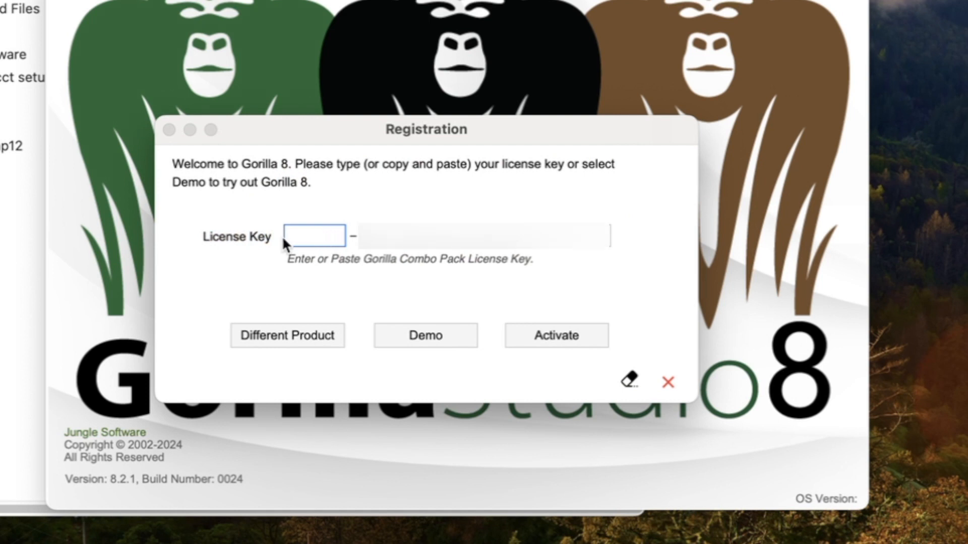
{"action": "key", "text": "super+v"}
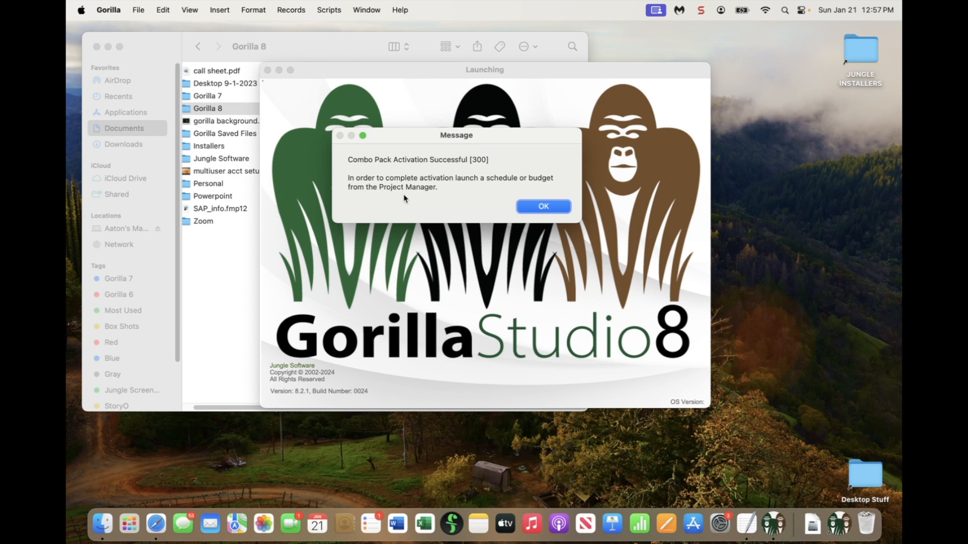
{"action": "left_click", "coordinate": [544, 207]}
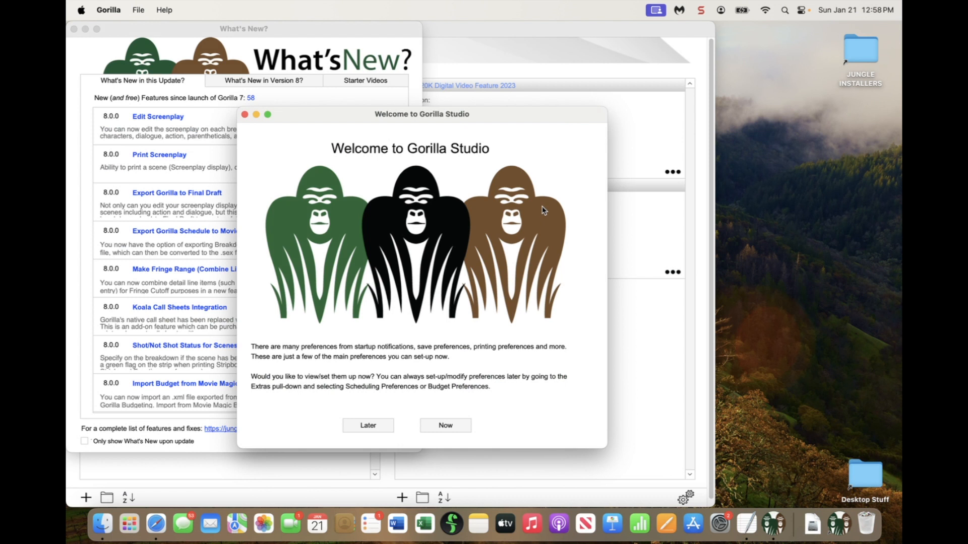
- Choose to set up the user preferences now and accept the backup, update notification and stripboard backup settings
{"action": "left_click_drag", "start_coordinate": [330, 118], "coordinate": [340, 97]}
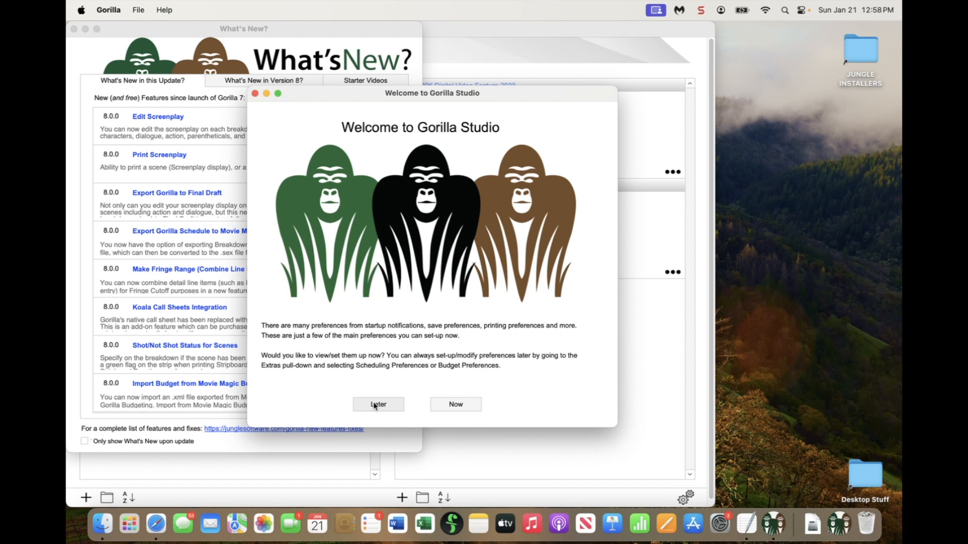
{"action": "left_click", "coordinate": [460, 405]}
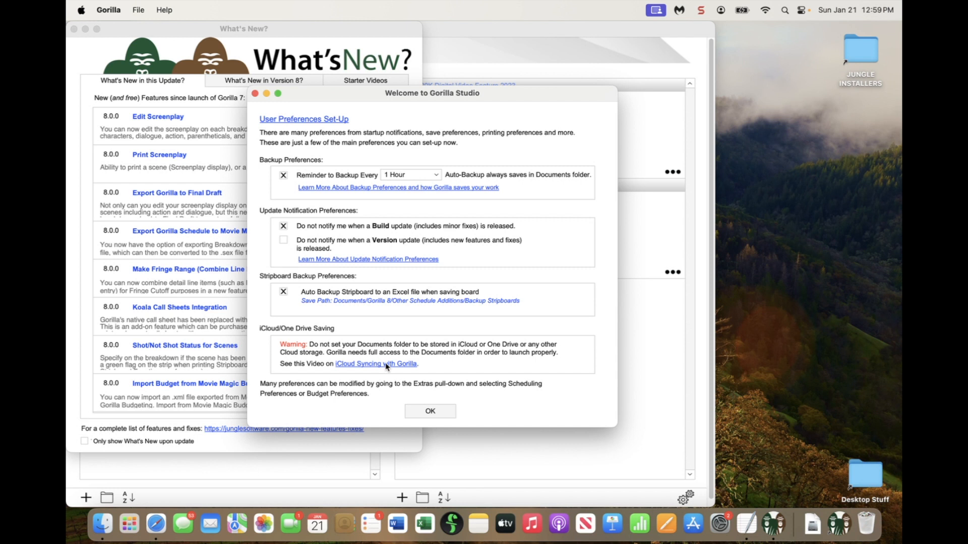
{"action": "left_click", "coordinate": [437, 411]}
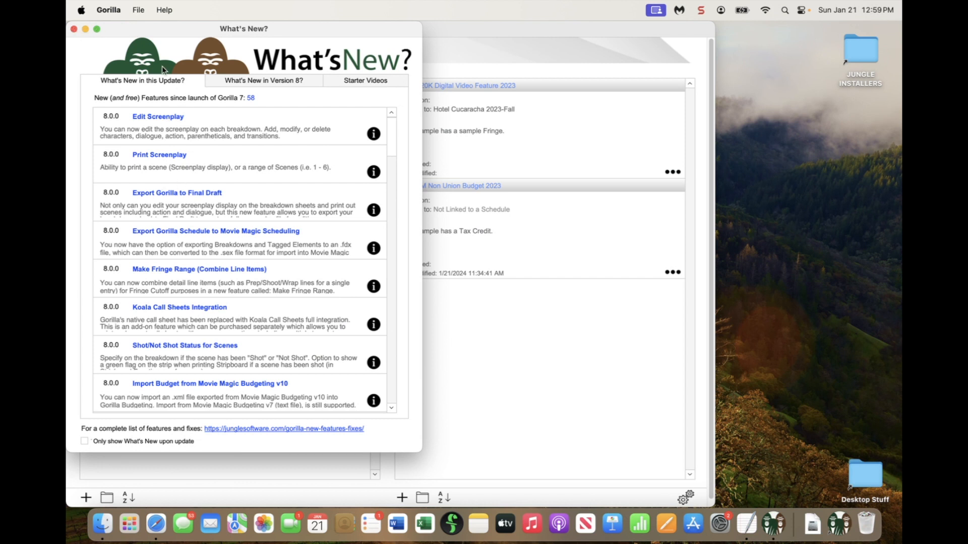
- Close the What's New window, open the Hotel Cucaracha 2023-Fall schedule and view the About Gorilla Studio information
{"action": "left_click", "coordinate": [74, 29]}
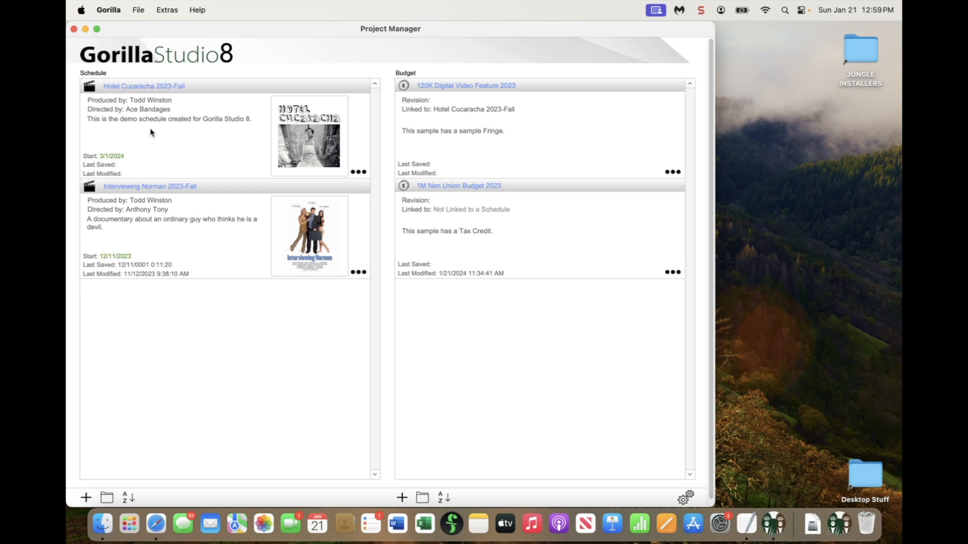
{"action": "left_click", "coordinate": [155, 88]}
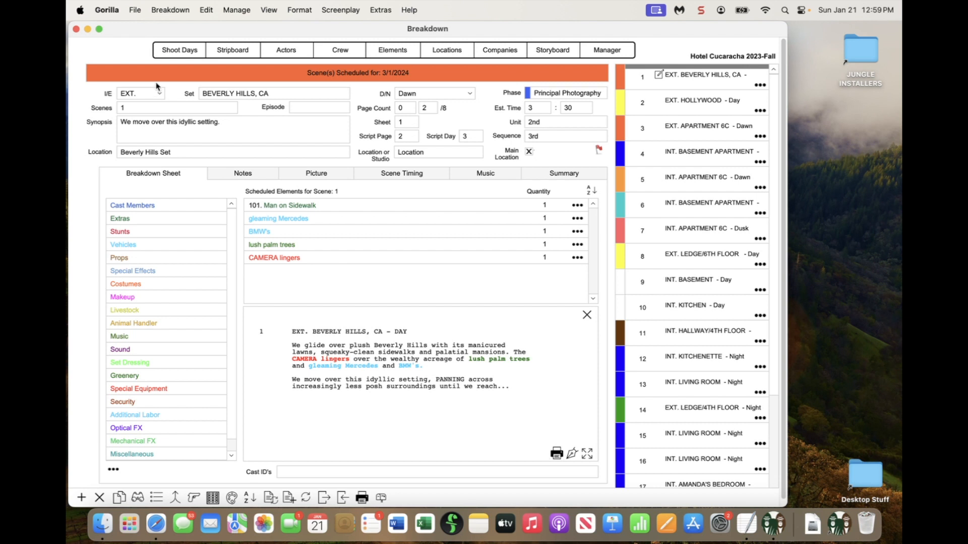
{"action": "left_click", "coordinate": [379, 10]}
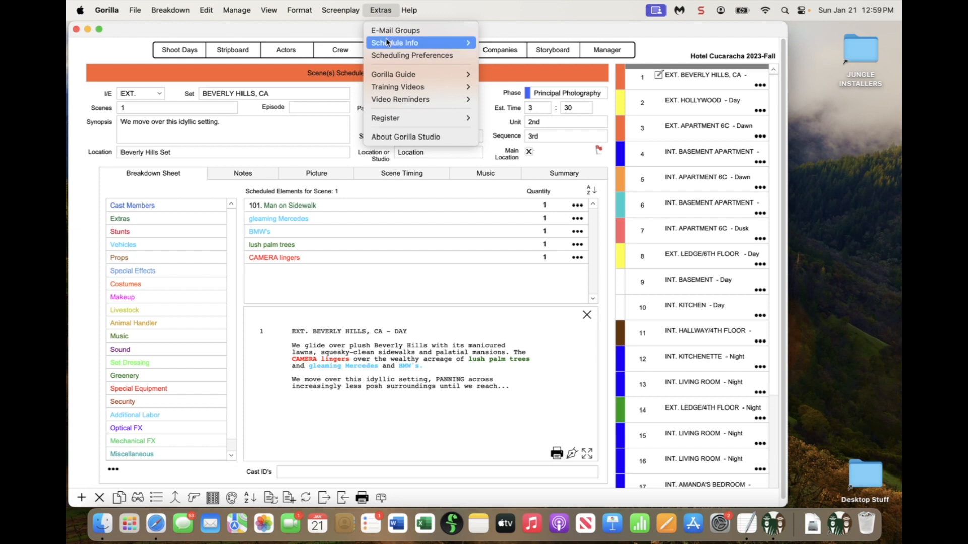
{"action": "left_click", "coordinate": [403, 137]}
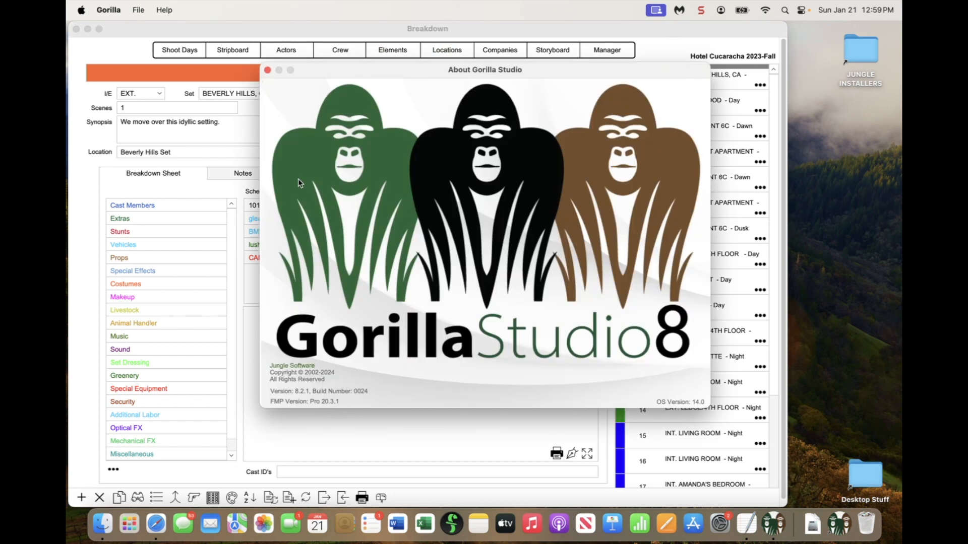
{"action": "left_click", "coordinate": [267, 70]}
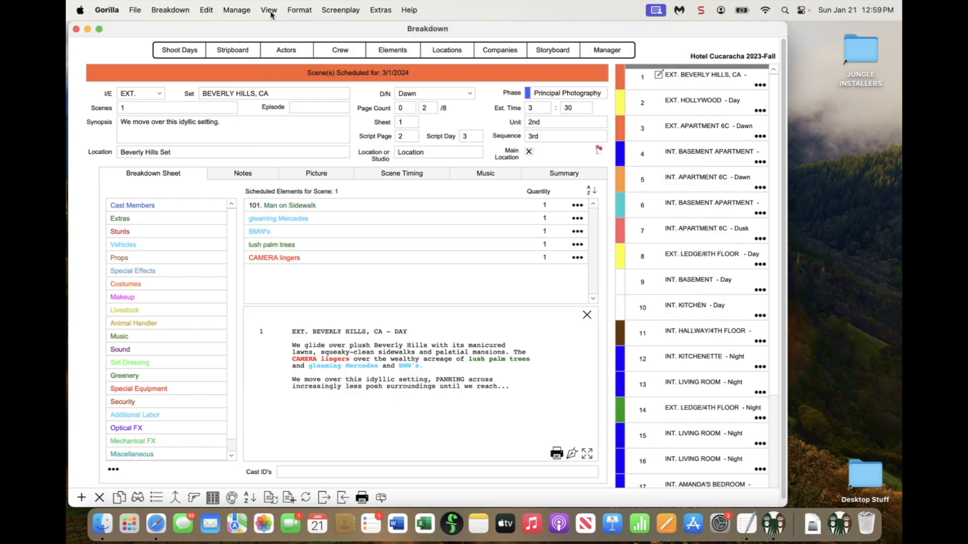
- Return from the schedule's Breakdown window to the Project Manager
{"action": "left_click", "coordinate": [378, 10]}
{"action": "mouse_move", "coordinate": [416, 119]}
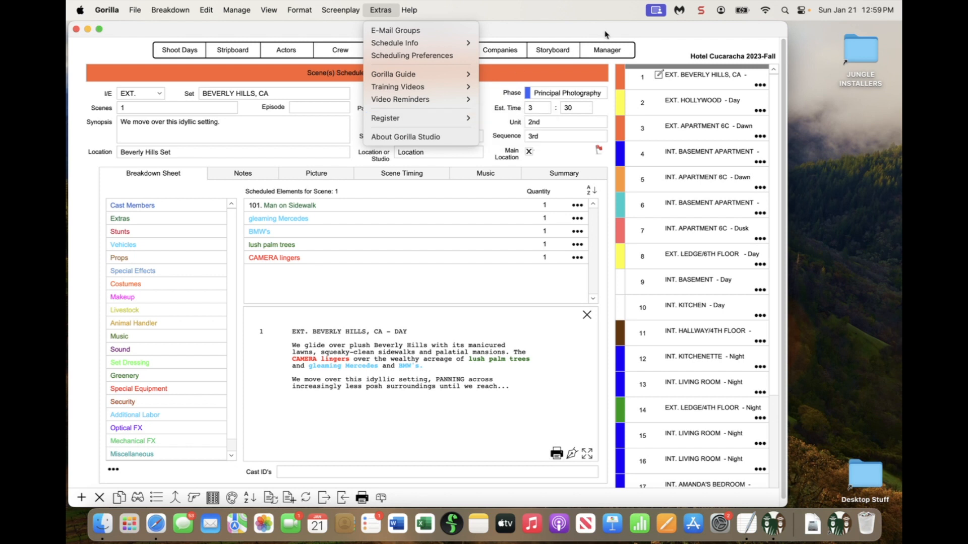
{"action": "left_click", "coordinate": [646, 51]}
{"action": "left_click", "coordinate": [608, 50]}
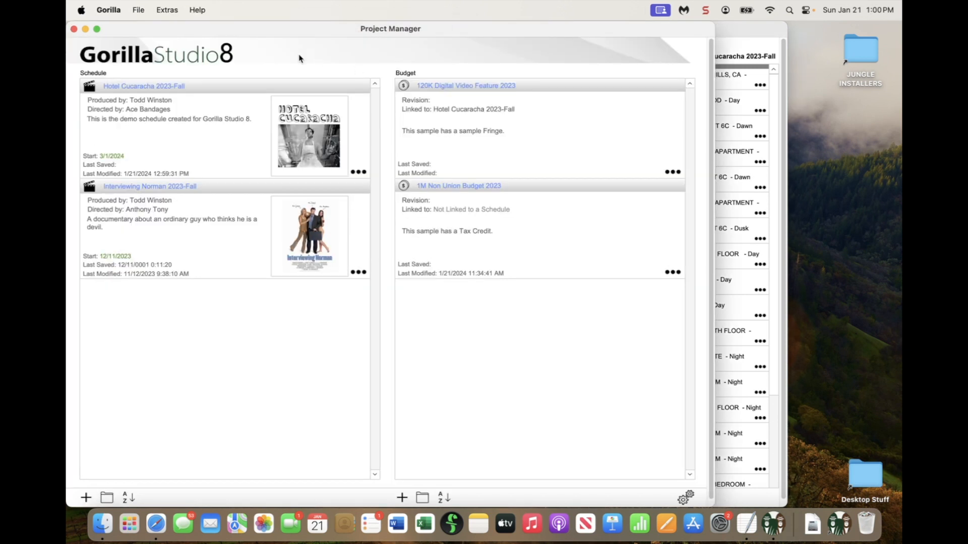
- Open the Gorilla Combo Pack Activation dialog and examine the license details, including status, remaining uses and expiration date
{"action": "left_click", "coordinate": [167, 9]}
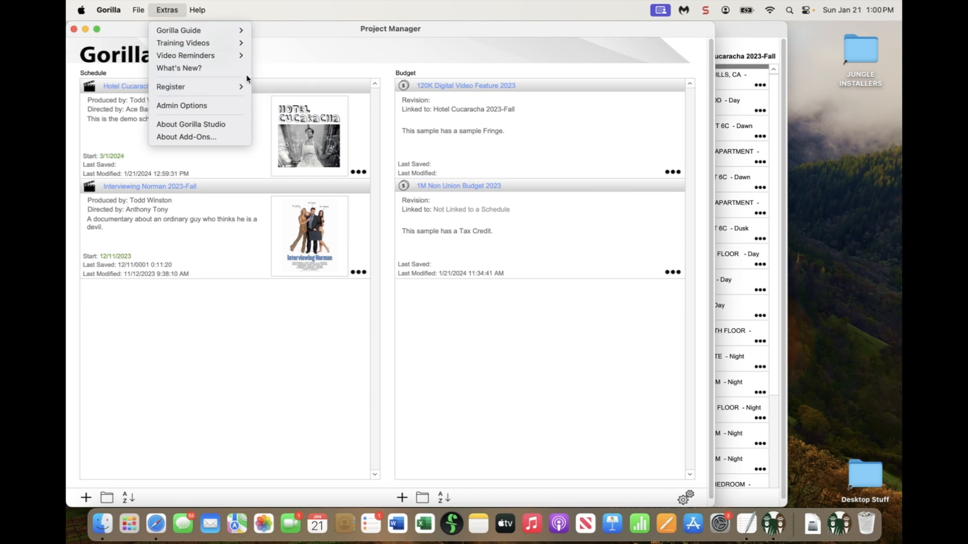
{"action": "mouse_move", "coordinate": [184, 88]}
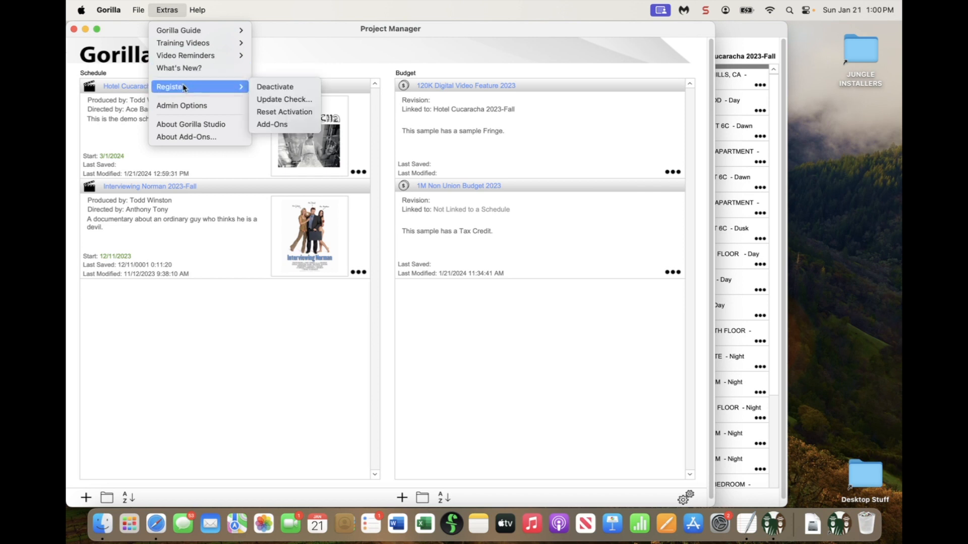
{"action": "left_click", "coordinate": [277, 103]}
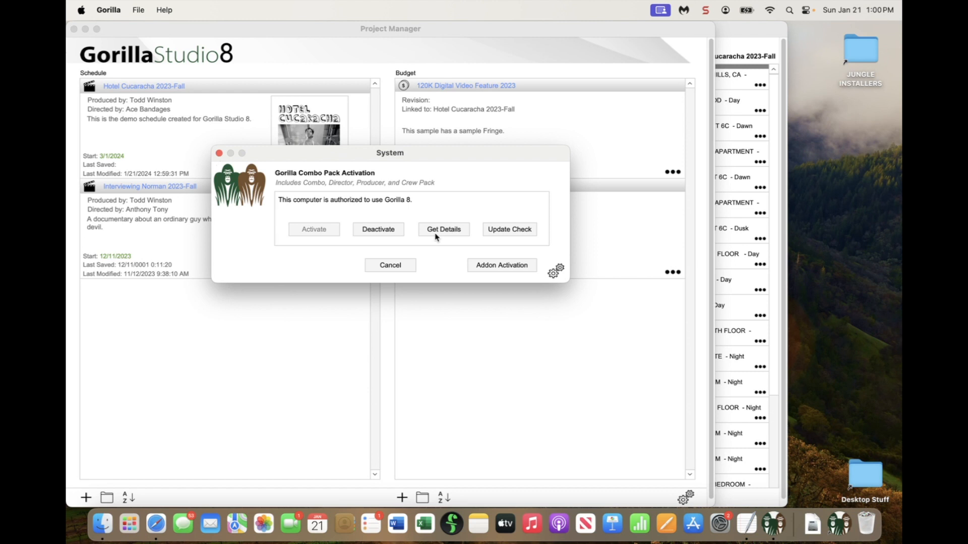
{"action": "left_click", "coordinate": [452, 230]}
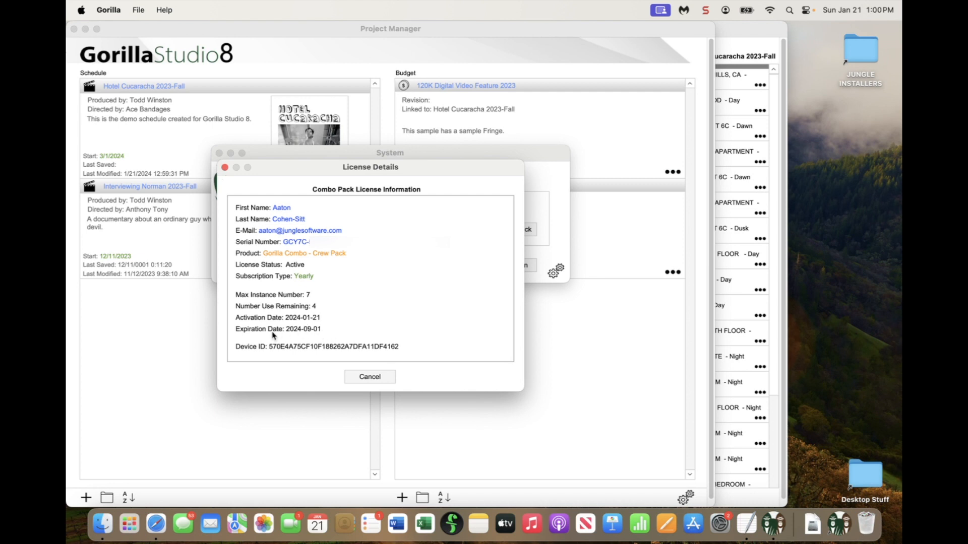
{"action": "left_click", "coordinate": [370, 378]}
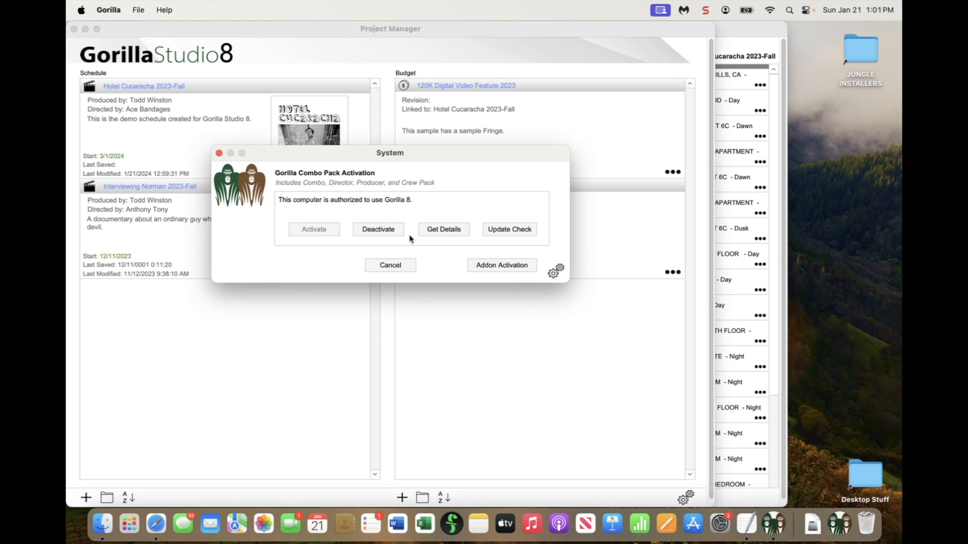
- Deactivate the Gorilla Combo Pack license on this computer and acknowledge the messages
{"action": "left_click", "coordinate": [383, 233]}
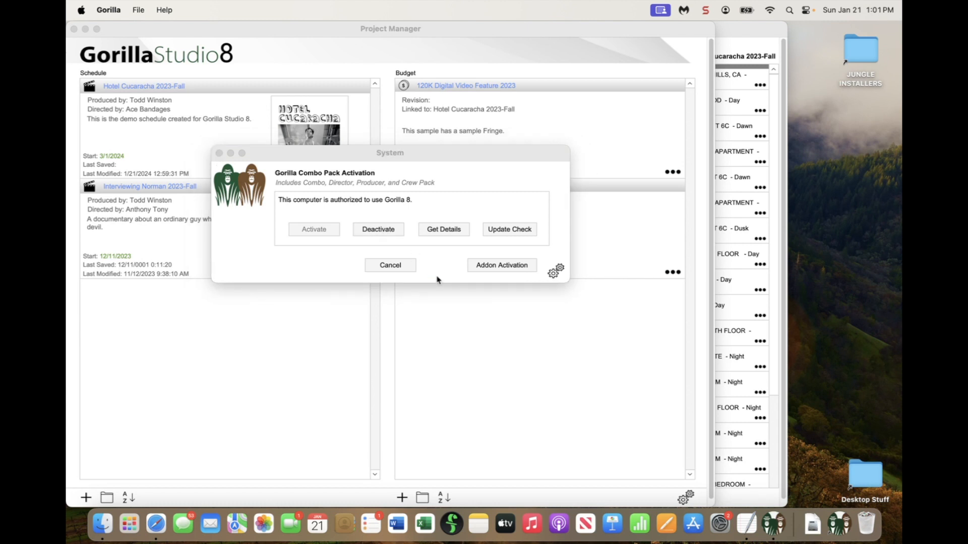
{"action": "left_click", "coordinate": [535, 208]}
{"action": "key", "text": "Return"}
{"action": "left_click", "coordinate": [459, 230]}
{"action": "left_click", "coordinate": [529, 208]}
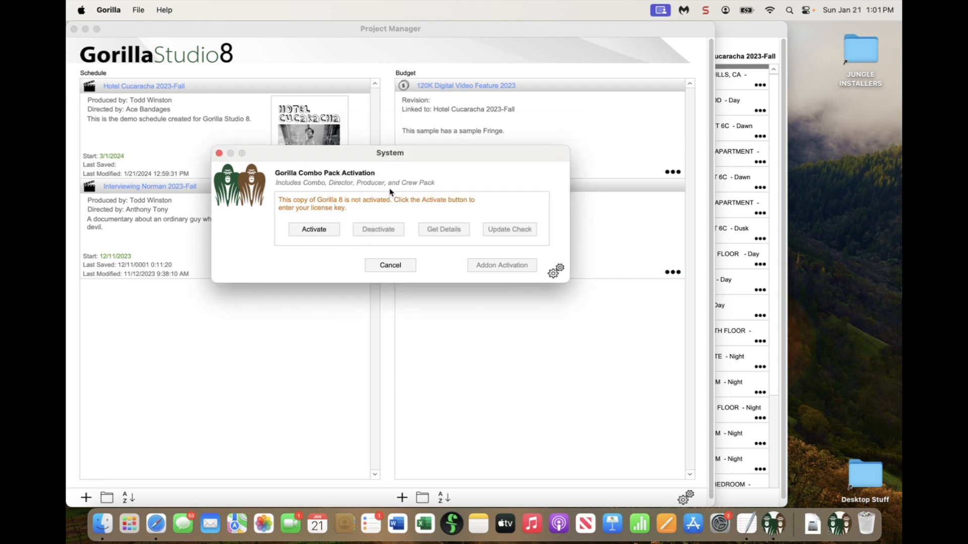
- Reactivate the Gorilla Combo Pack by pasting the license key, and put off the preference setup and What's New window
{"action": "left_click", "coordinate": [314, 229]}
{"action": "key", "text": "super+v"}
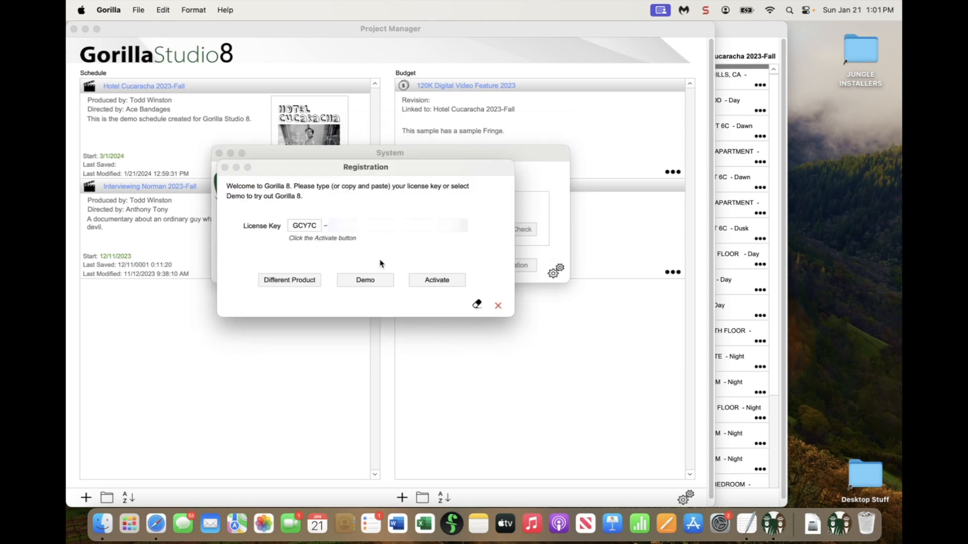
{"action": "left_click", "coordinate": [444, 279]}
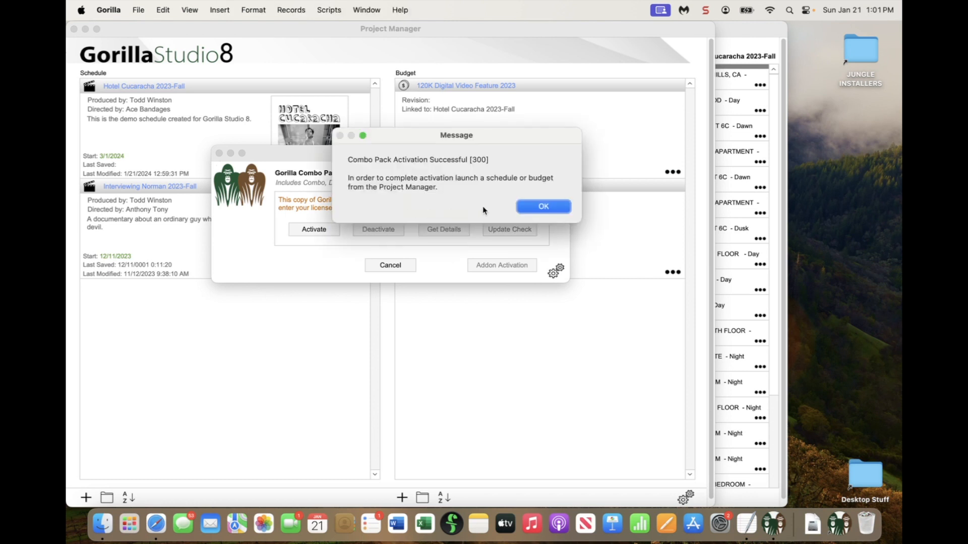
{"action": "left_click", "coordinate": [561, 212]}
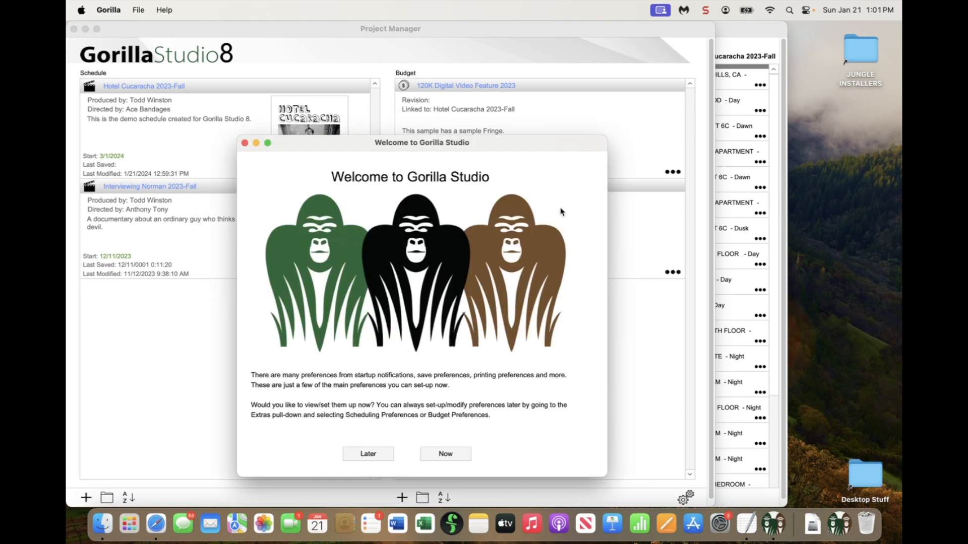
{"action": "left_click", "coordinate": [365, 460]}
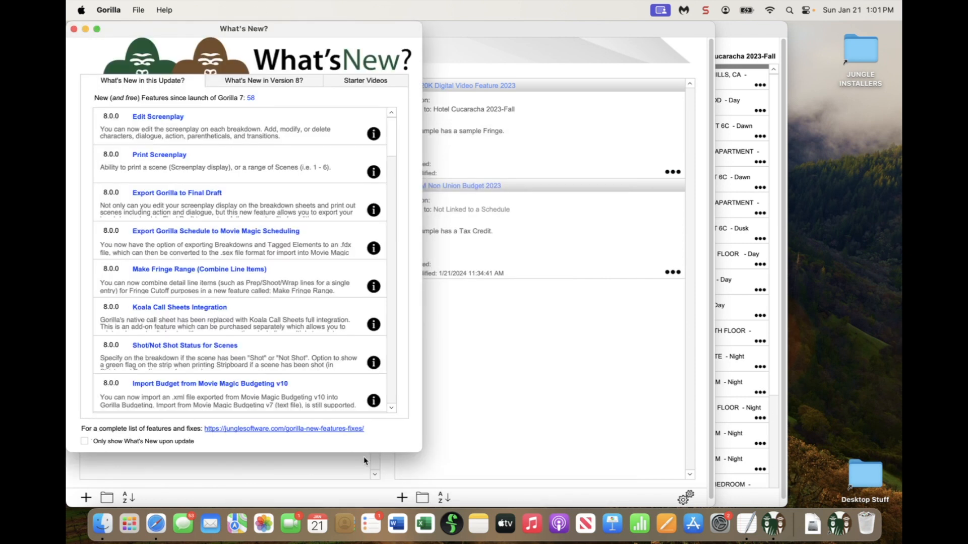
{"action": "left_click", "coordinate": [74, 29]}
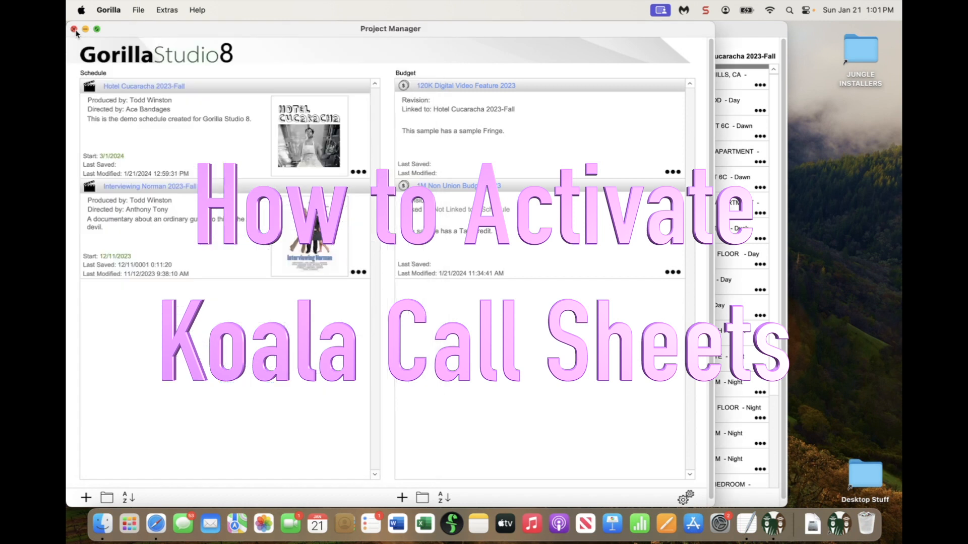
- Check the activation status of the Koala Call Sheets and The Gorilla Ratebook add-ons from the Project Manager, and cancel
{"action": "left_click", "coordinate": [168, 14]}
{"action": "mouse_move", "coordinate": [190, 90]}
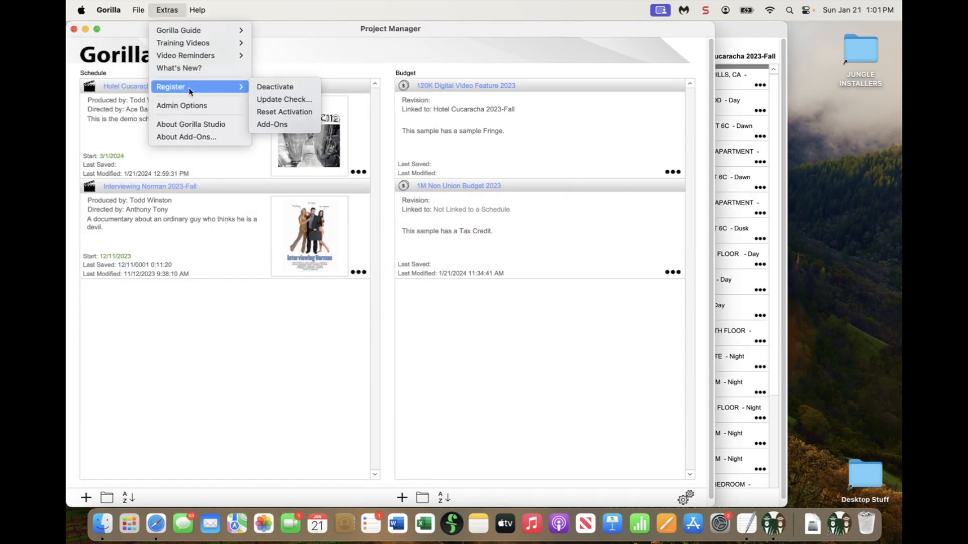
{"action": "left_click", "coordinate": [277, 125]}
{"action": "left_click_drag", "start_coordinate": [342, 160], "coordinate": [439, 135]}
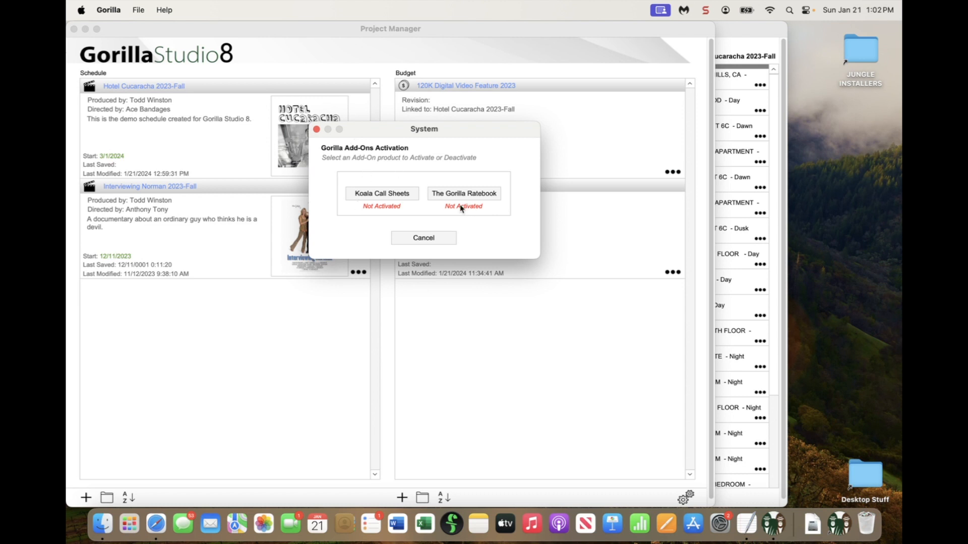
{"action": "left_click", "coordinate": [417, 241]}
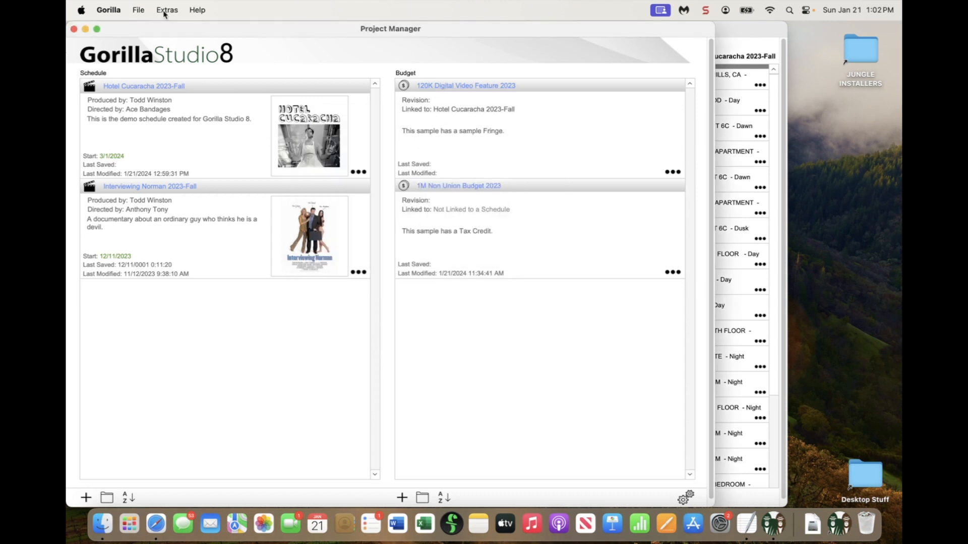
- Open the Hotel Cucaracha 2023-Fall schedule's shoot days and show the details of the 3/1/2024 shoot day
{"action": "left_click", "coordinate": [145, 86]}
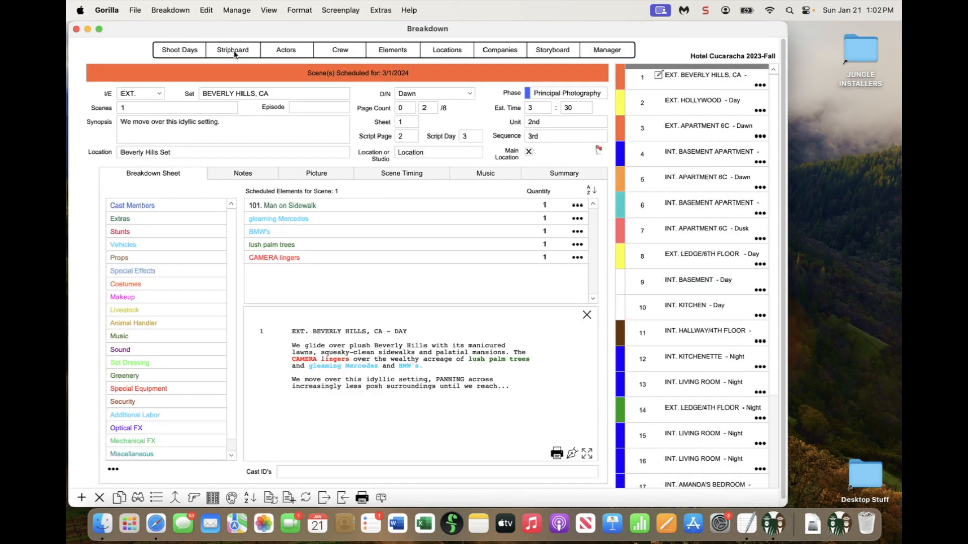
{"action": "left_click", "coordinate": [183, 51]}
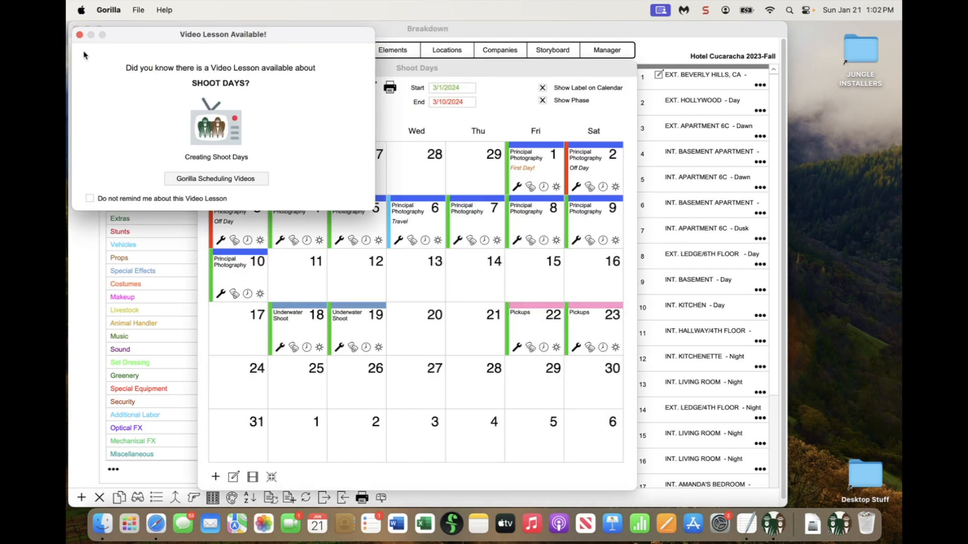
{"action": "left_click", "coordinate": [80, 35]}
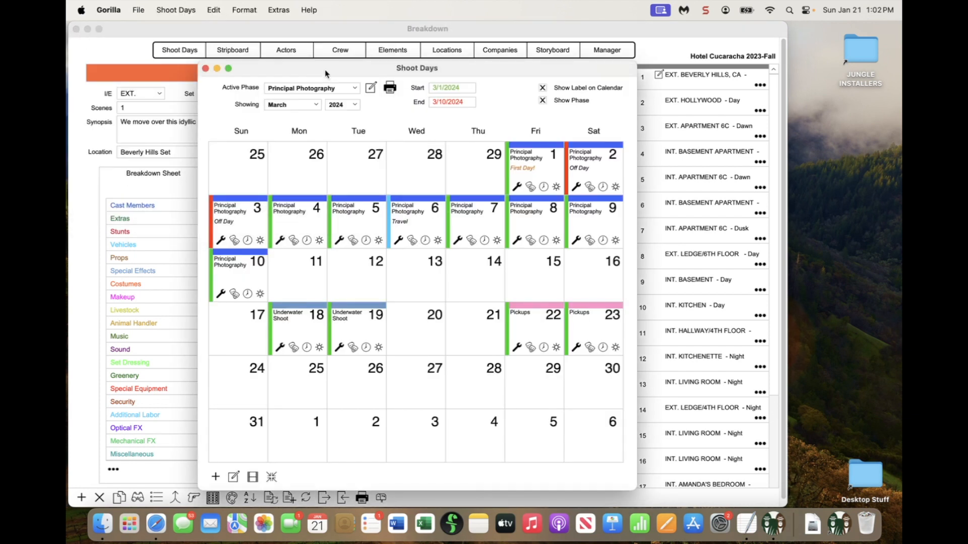
{"action": "left_click_drag", "start_coordinate": [326, 71], "coordinate": [305, 46]}
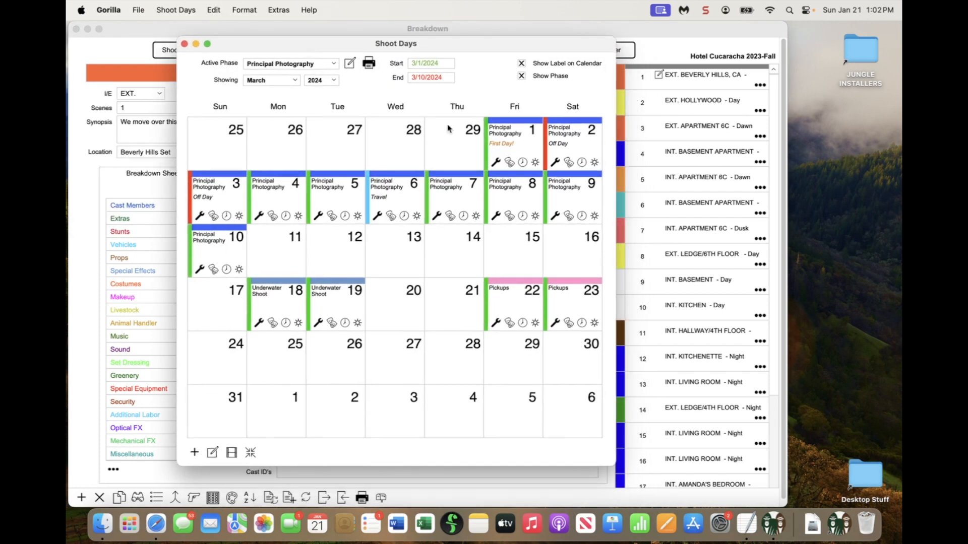
{"action": "double_click", "coordinate": [493, 144]}
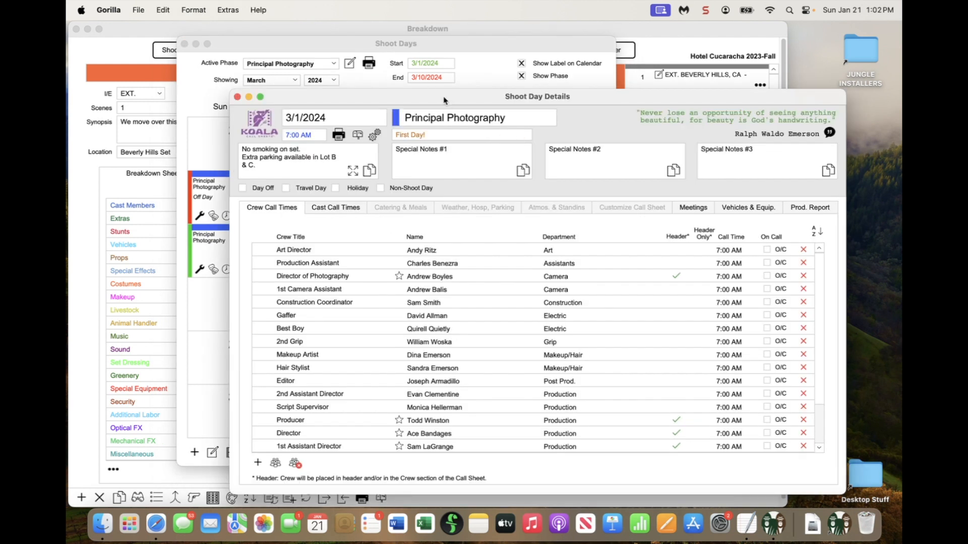
{"action": "left_click_drag", "start_coordinate": [444, 101], "coordinate": [384, 75]}
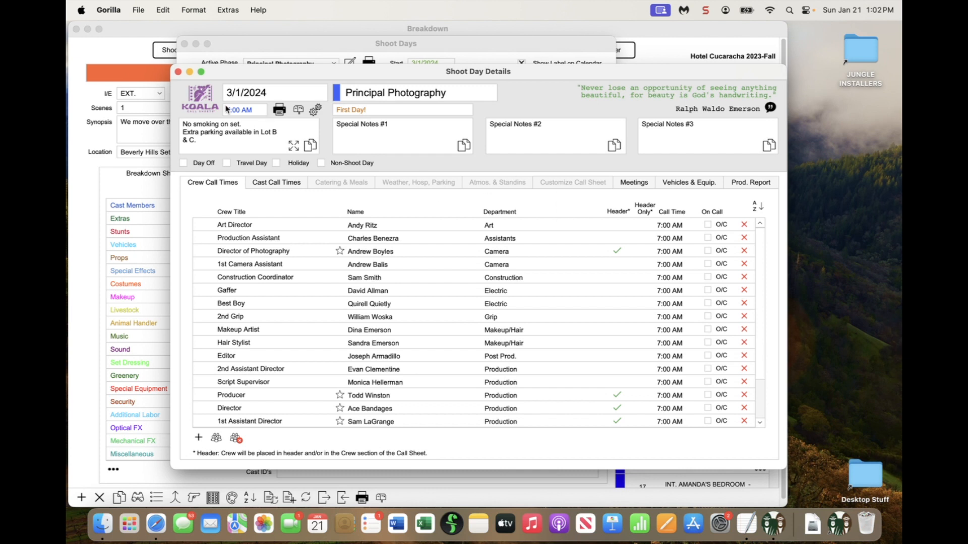
- Try Koala Call Sheets in demo mode for this shoot day, look over the call sheet templates and close them
{"action": "left_click", "coordinate": [280, 111]}
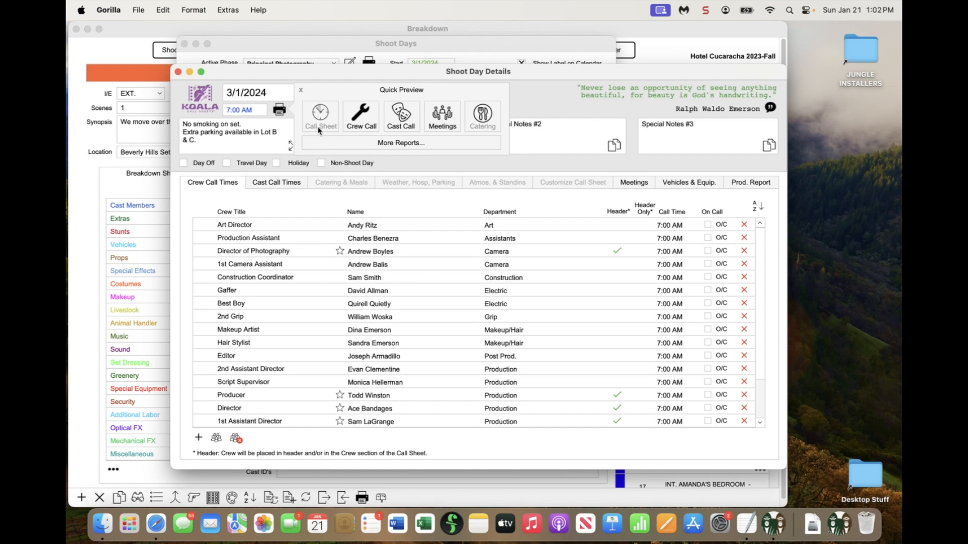
{"action": "left_click", "coordinate": [325, 130]}
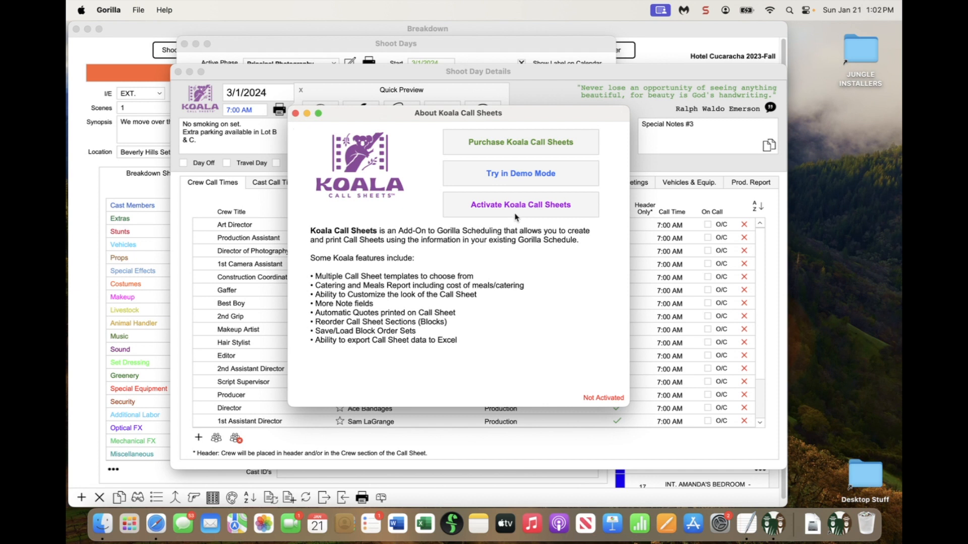
{"action": "left_click", "coordinate": [533, 177]}
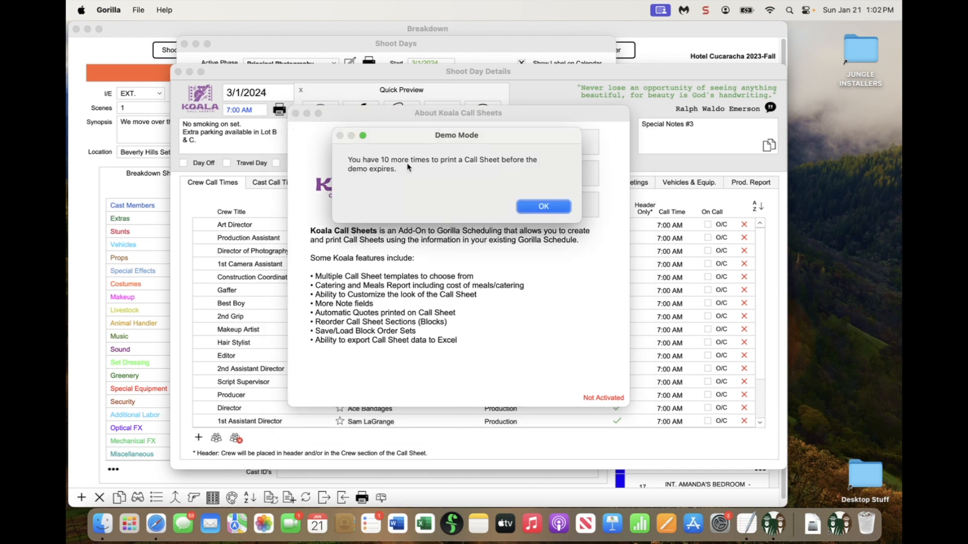
{"action": "left_click", "coordinate": [544, 207]}
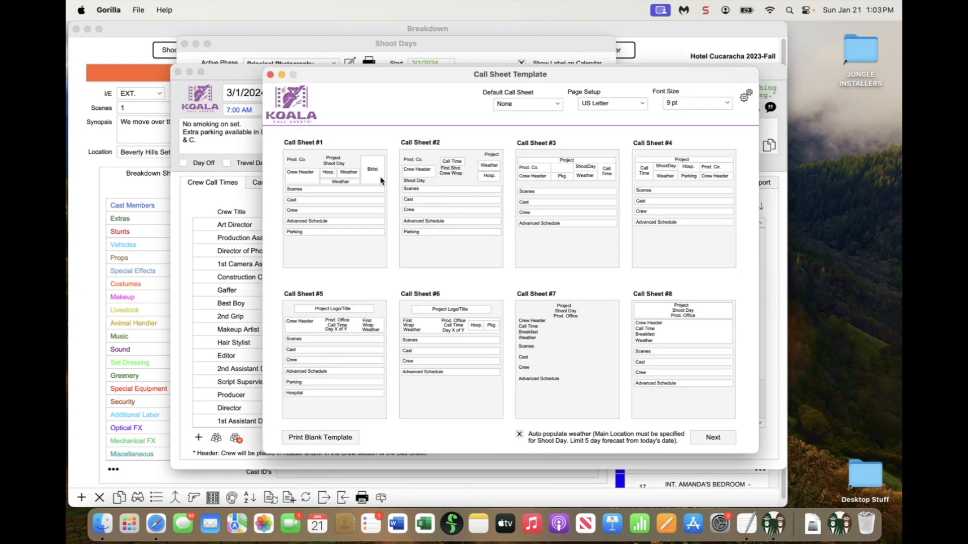
{"action": "left_click", "coordinate": [271, 75]}
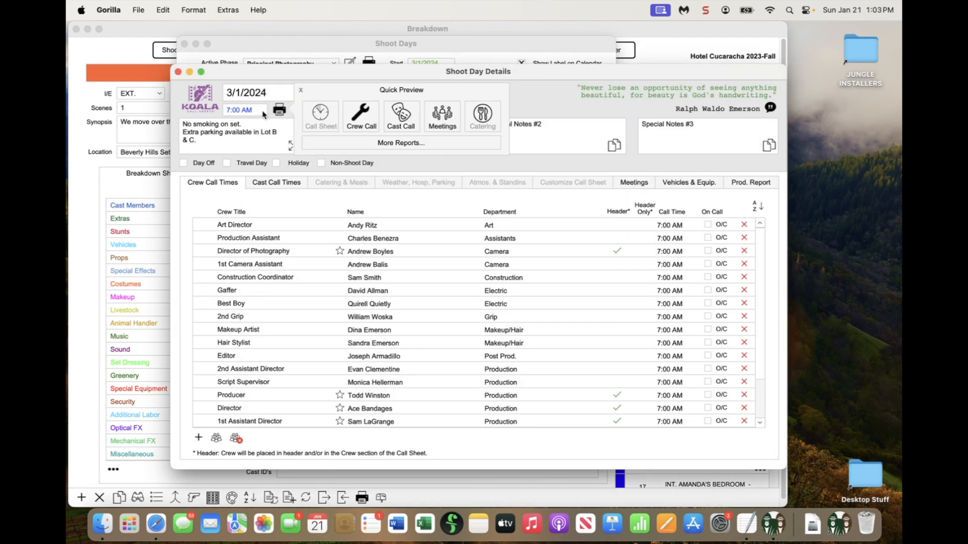
- Activate Koala Call Sheets by pasting its license key, and dismiss the activation message
{"action": "left_click", "coordinate": [325, 118]}
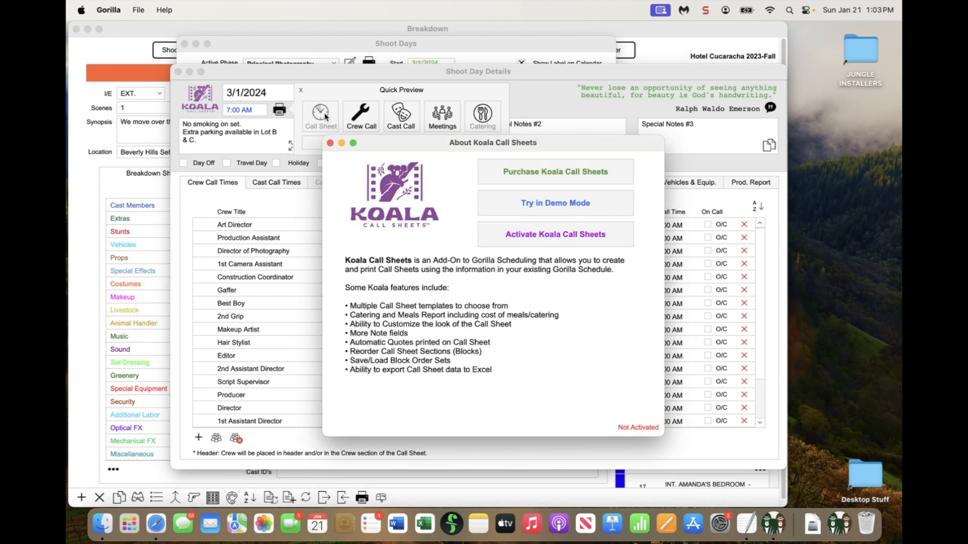
{"action": "left_click", "coordinate": [564, 239]}
{"action": "left_click", "coordinate": [534, 241]}
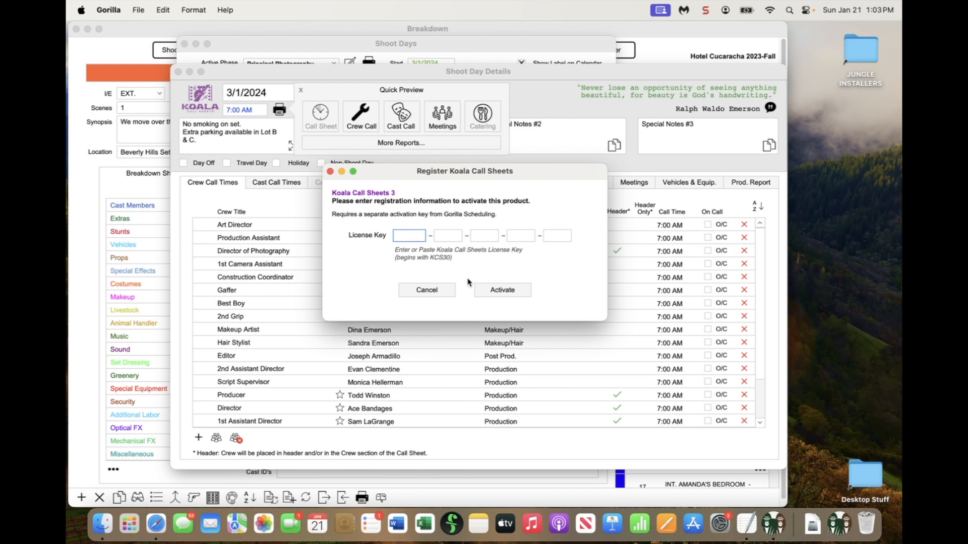
{"action": "key", "text": "super+v"}
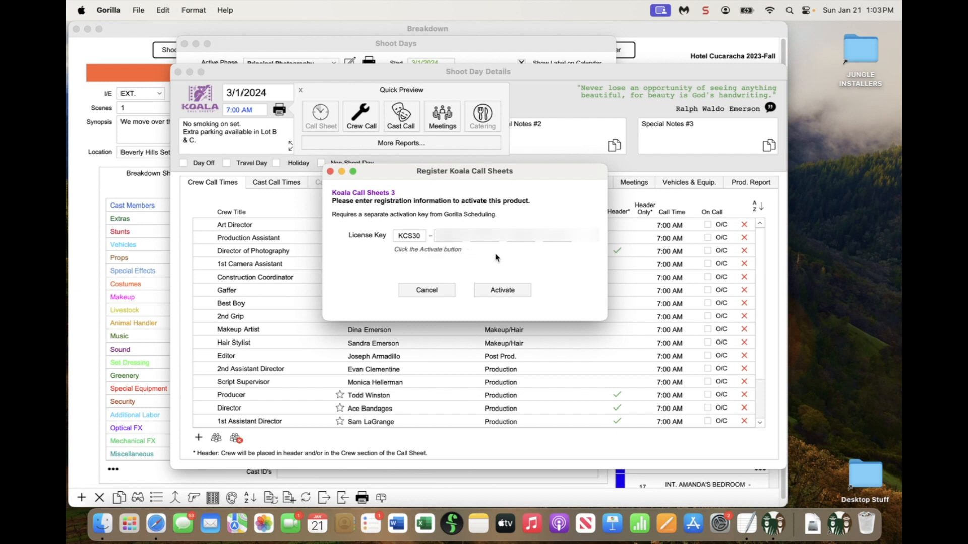
{"action": "left_click", "coordinate": [506, 292]}
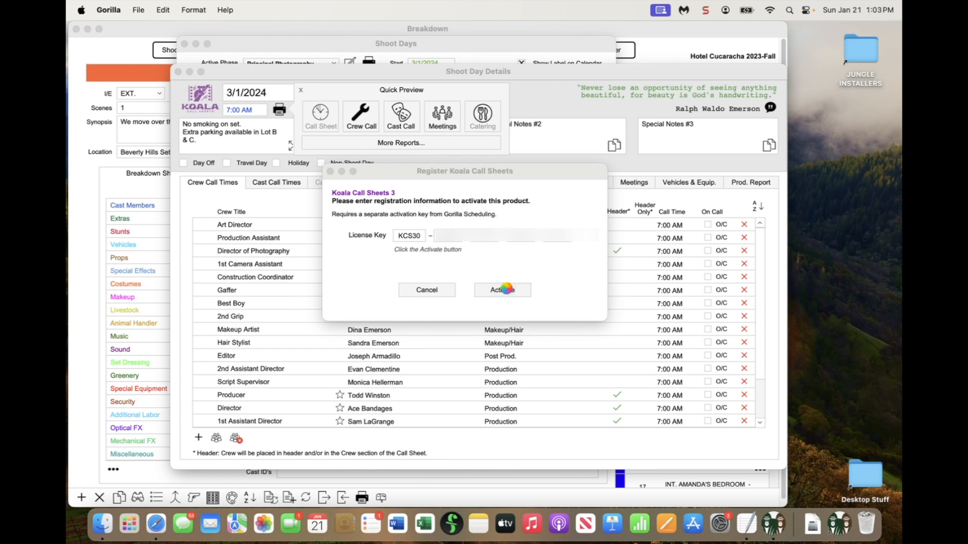
{"action": "left_click", "coordinate": [508, 292]}
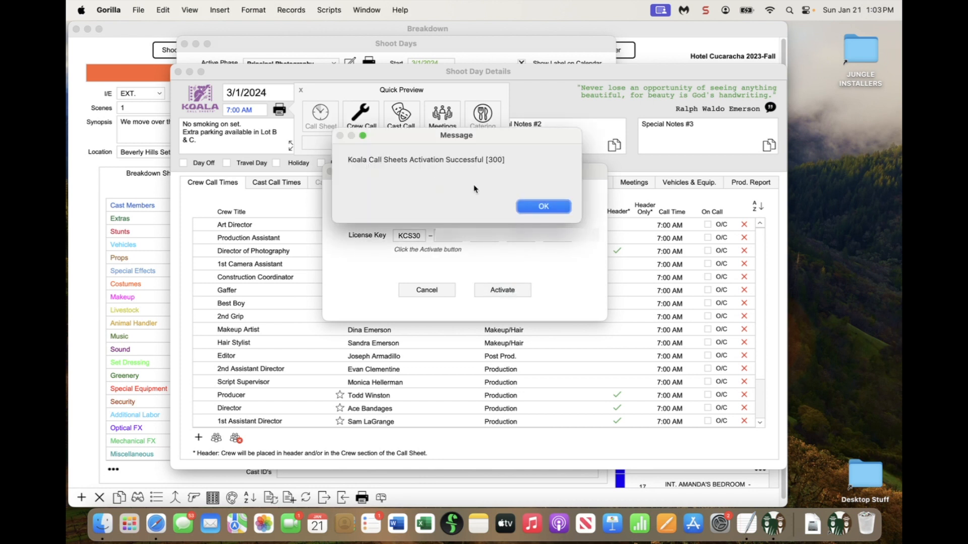
{"action": "left_click", "coordinate": [547, 207]}
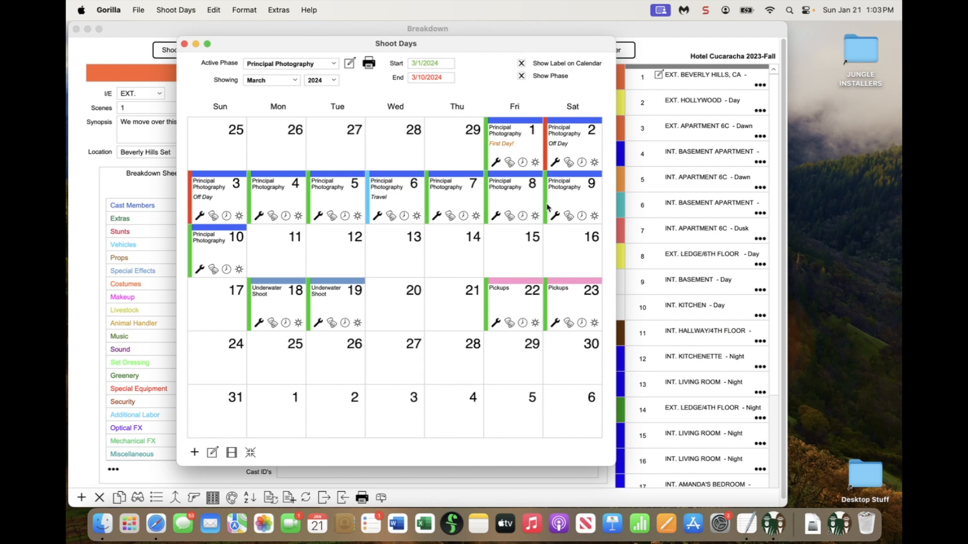
- Preview a call sheet for the 3/1/2024 shoot day using one of the logo templates, and close the report
{"action": "double_click", "coordinate": [514, 134]}
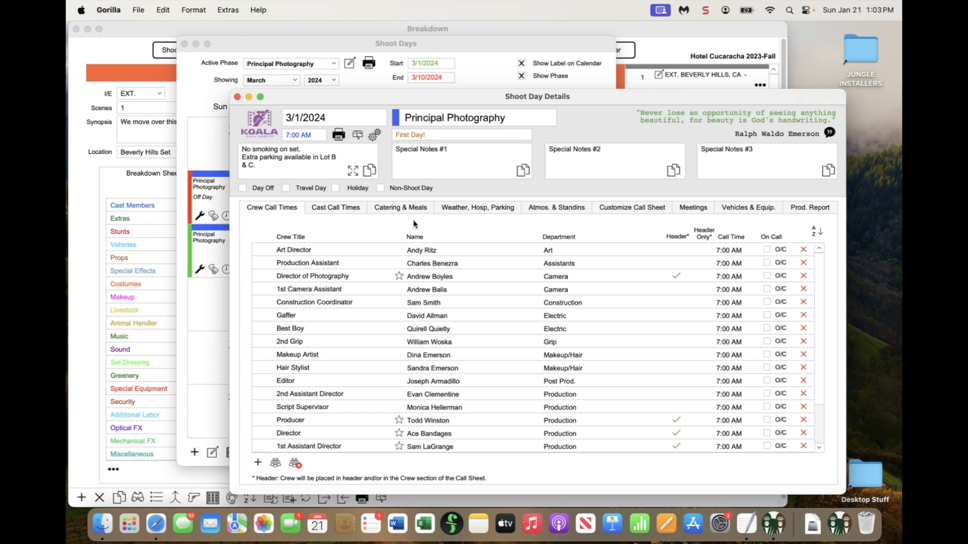
{"action": "left_click", "coordinate": [340, 137]}
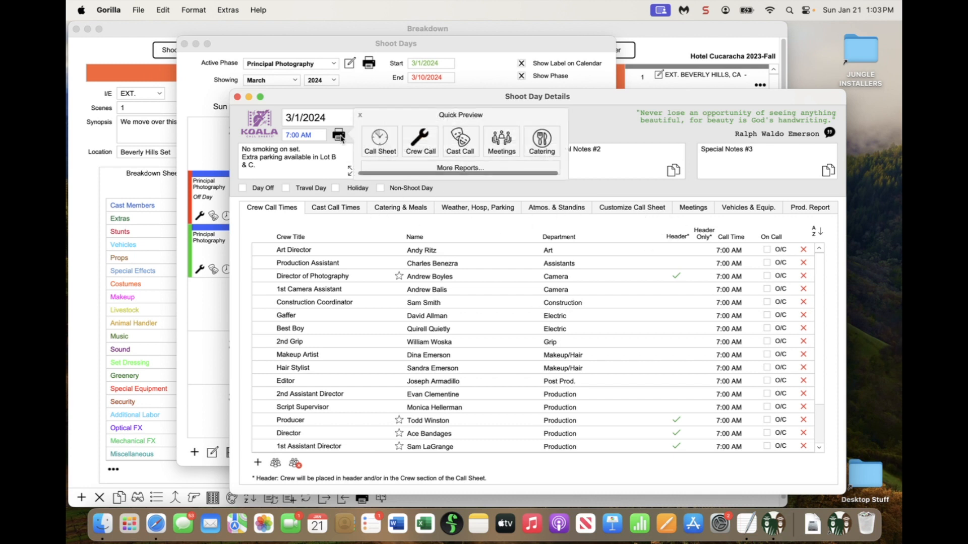
{"action": "left_click", "coordinate": [380, 143]}
{"action": "left_click", "coordinate": [715, 437]}
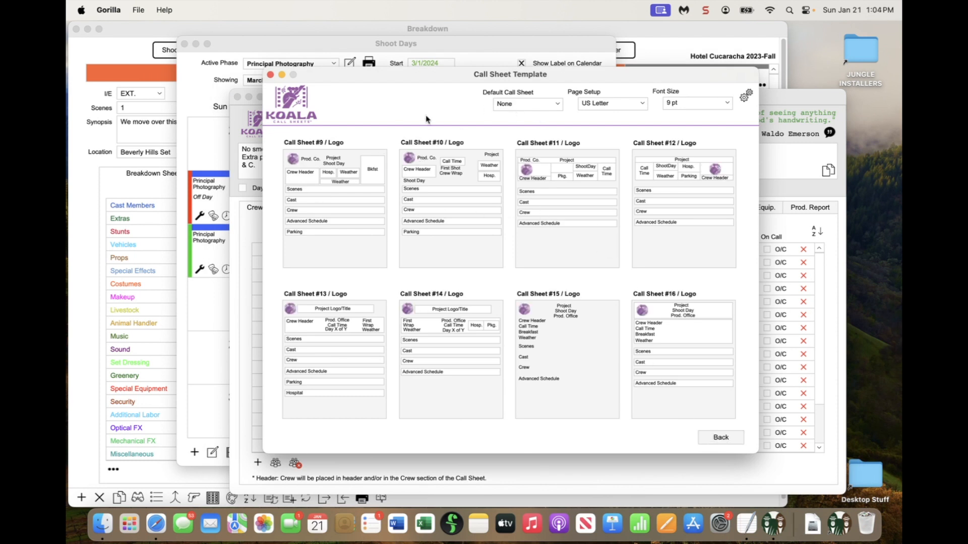
{"action": "left_click", "coordinate": [337, 174]}
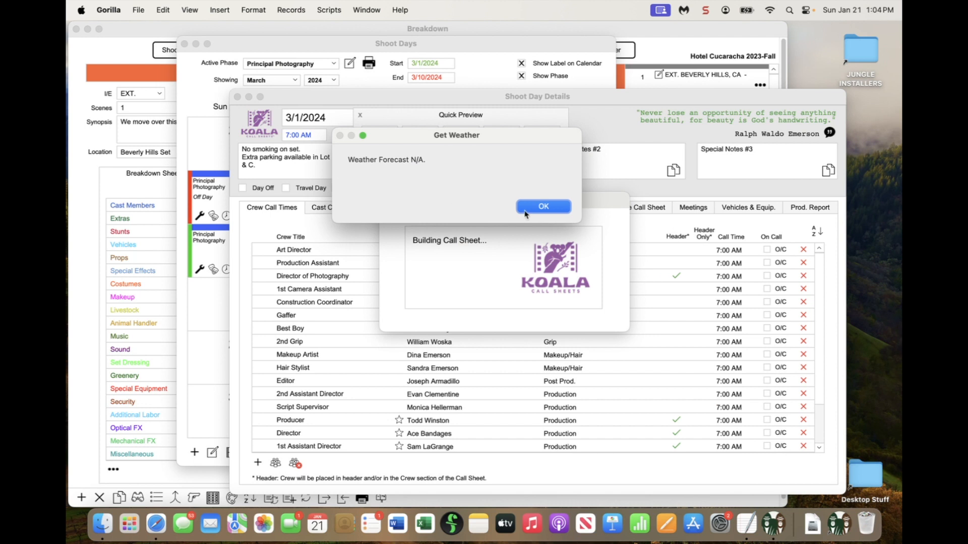
{"action": "left_click", "coordinate": [526, 207]}
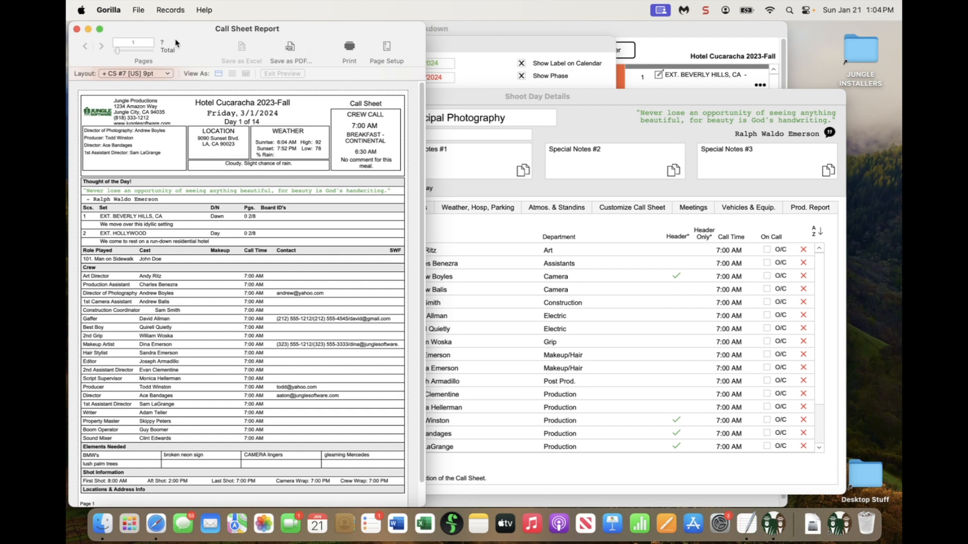
{"action": "left_click", "coordinate": [76, 29]}
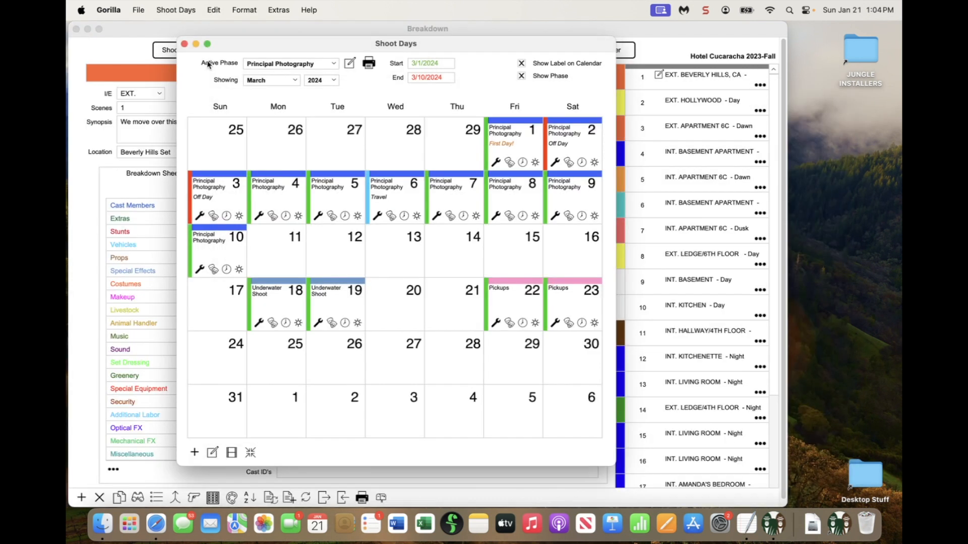
- Close the shoot day windows, return to the Project Manager and open the 120K Digital Video Feature 2023 budget
{"action": "left_click", "coordinate": [237, 97]}
{"action": "left_click", "coordinate": [185, 45]}
{"action": "left_click", "coordinate": [601, 52]}
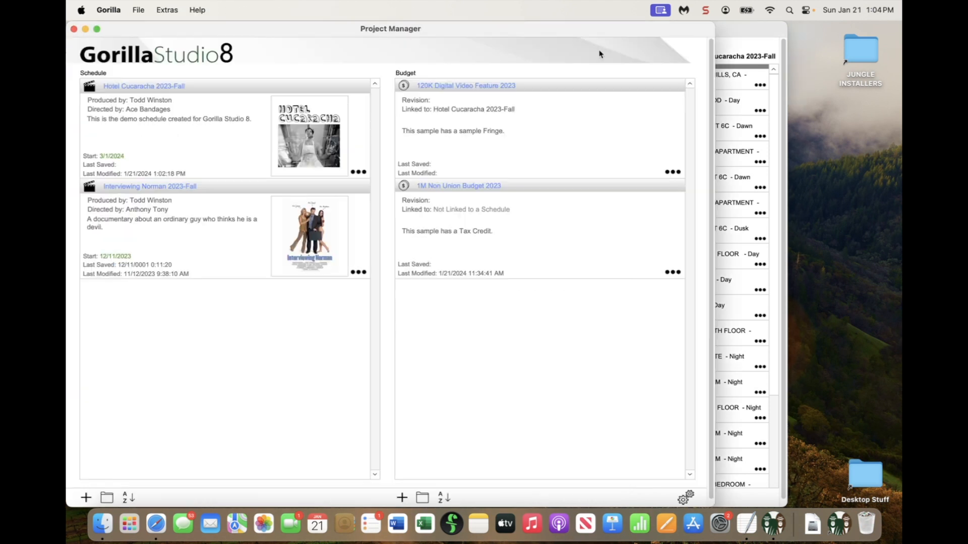
{"action": "left_click", "coordinate": [477, 88]}
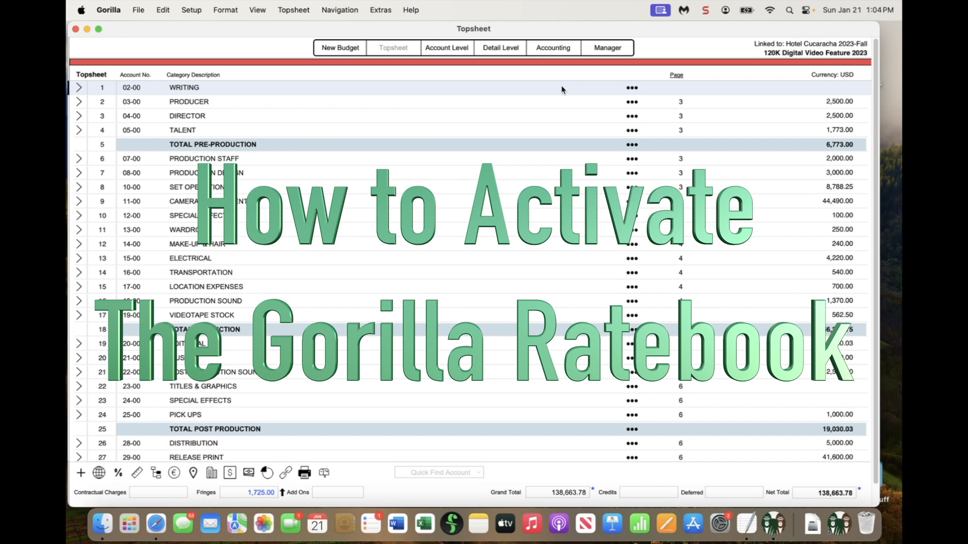
- Open The Gorilla Ratebook from the budget and activate its 2024 edition by pasting the Ratebook license key
{"action": "left_click", "coordinate": [191, 10]}
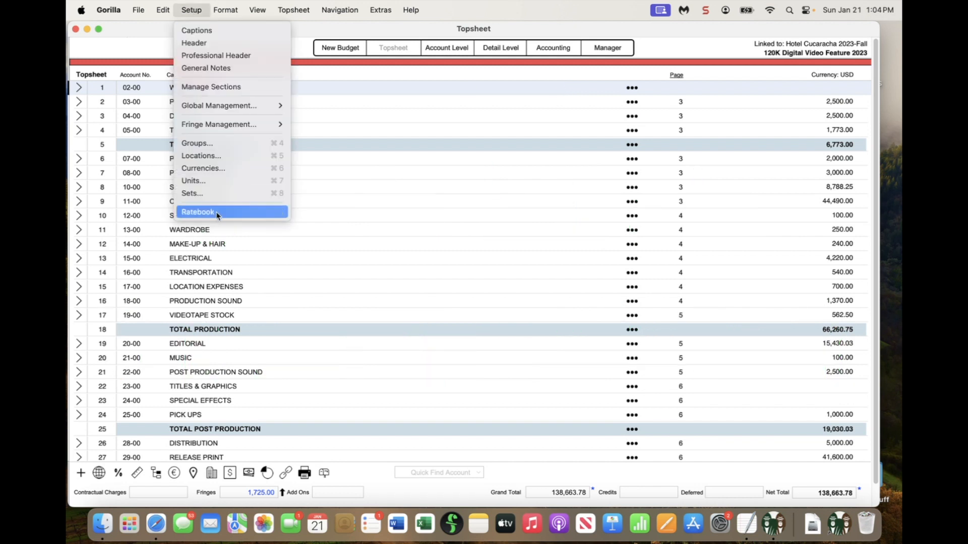
{"action": "left_click", "coordinate": [268, 211]}
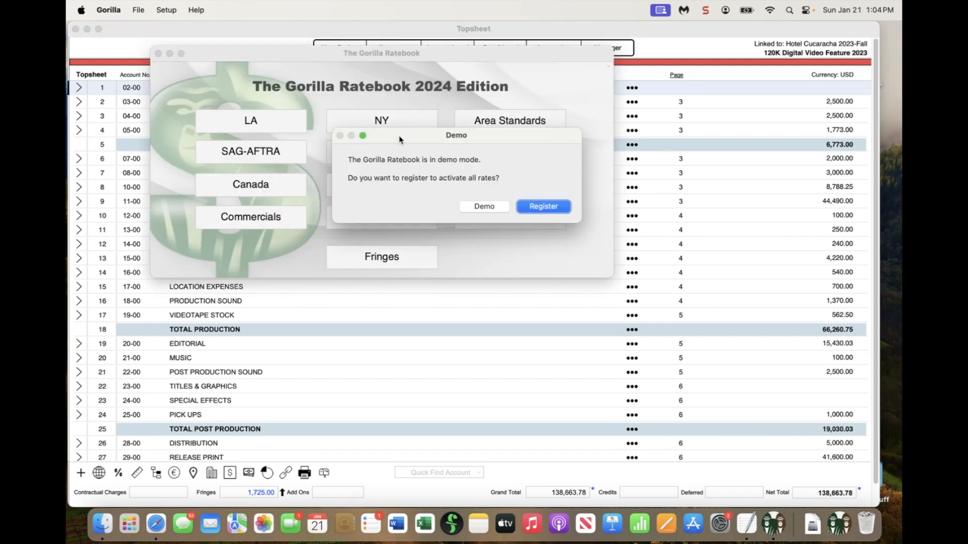
{"action": "left_click_drag", "start_coordinate": [401, 139], "coordinate": [415, 166]}
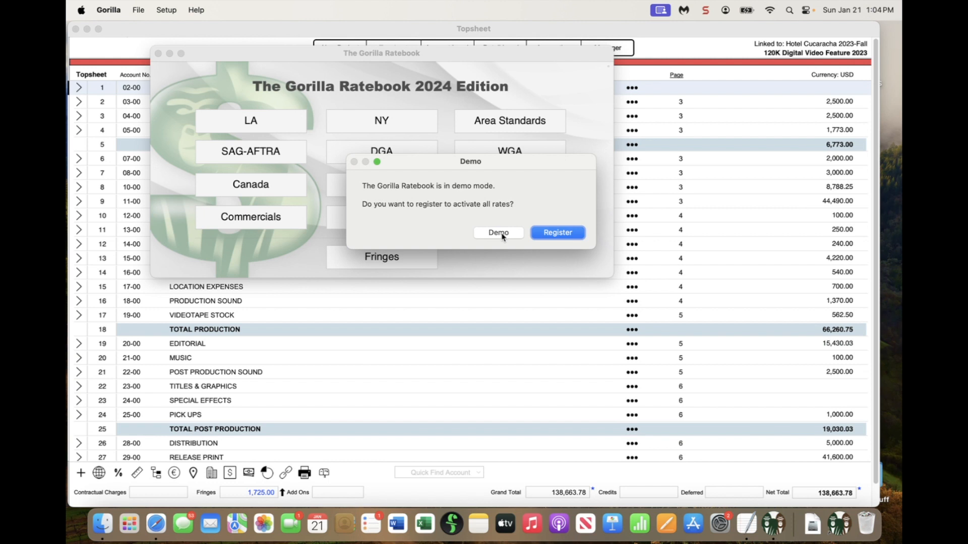
{"action": "left_click", "coordinate": [571, 233]}
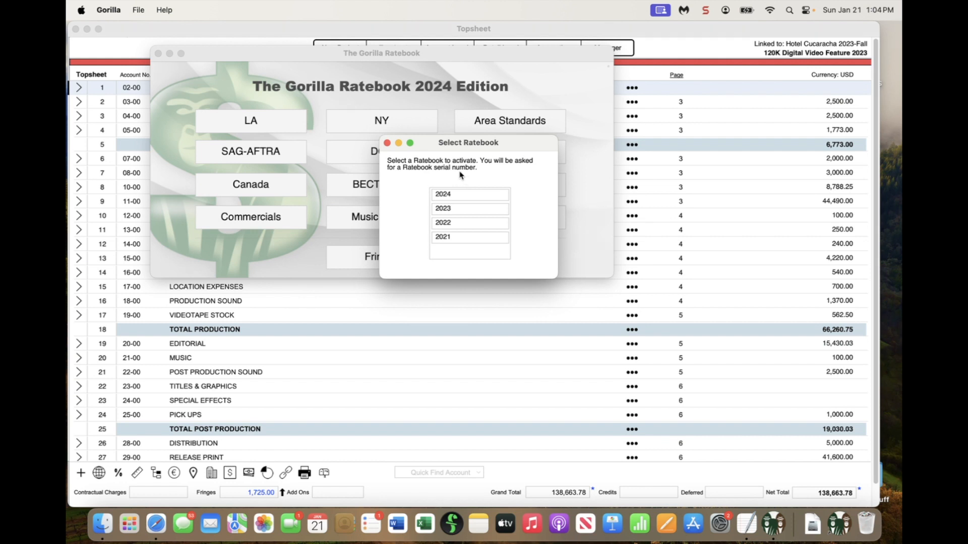
{"action": "double_click", "coordinate": [459, 199]}
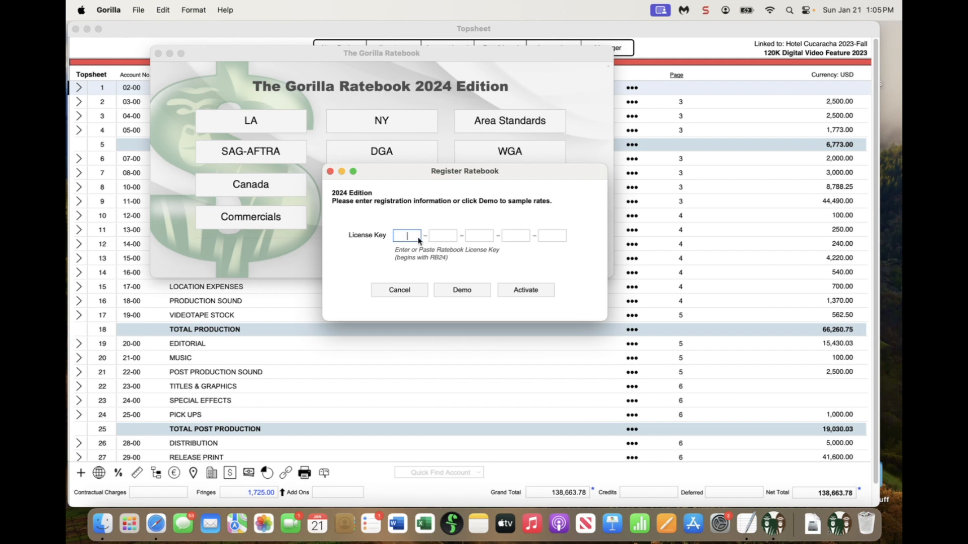
{"action": "key", "text": "super+v"}
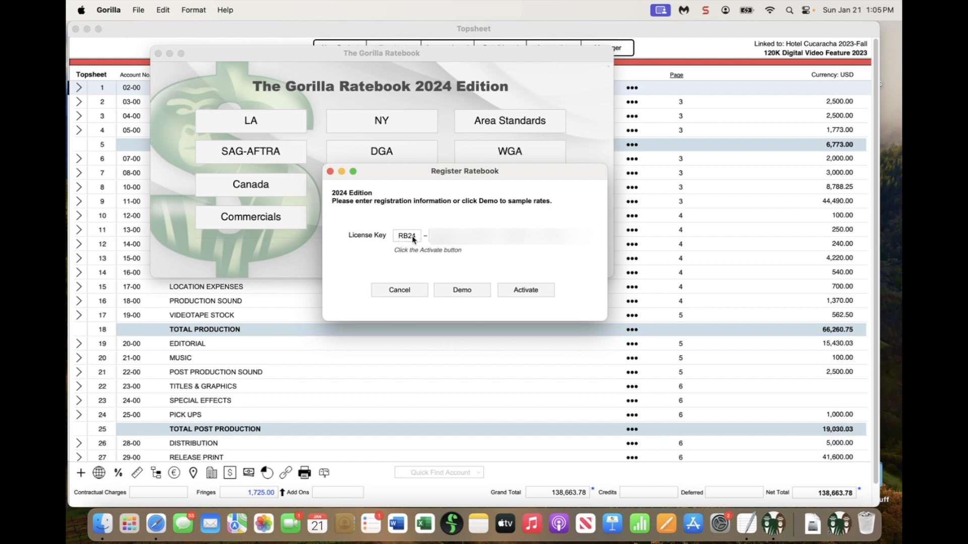
{"action": "left_click", "coordinate": [522, 291]}
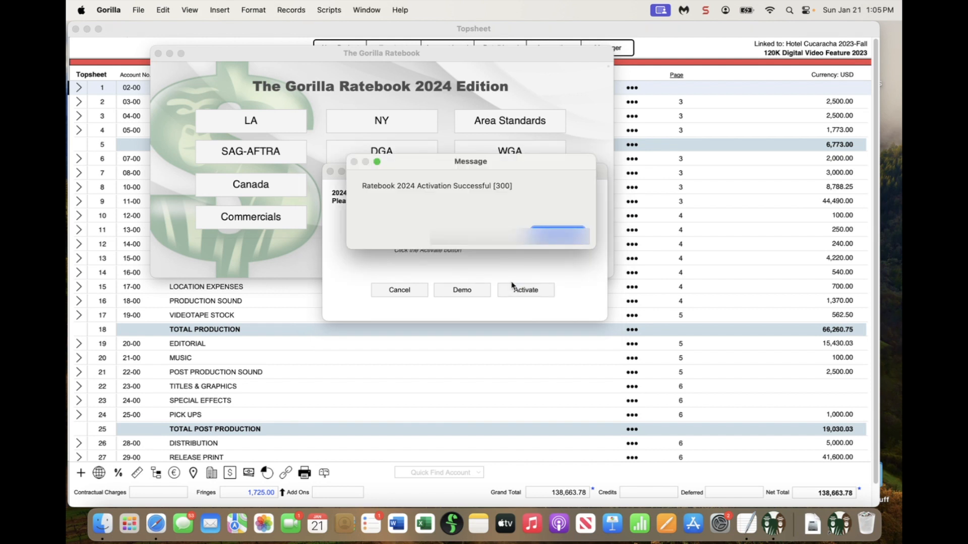
{"action": "key", "text": "Return"}
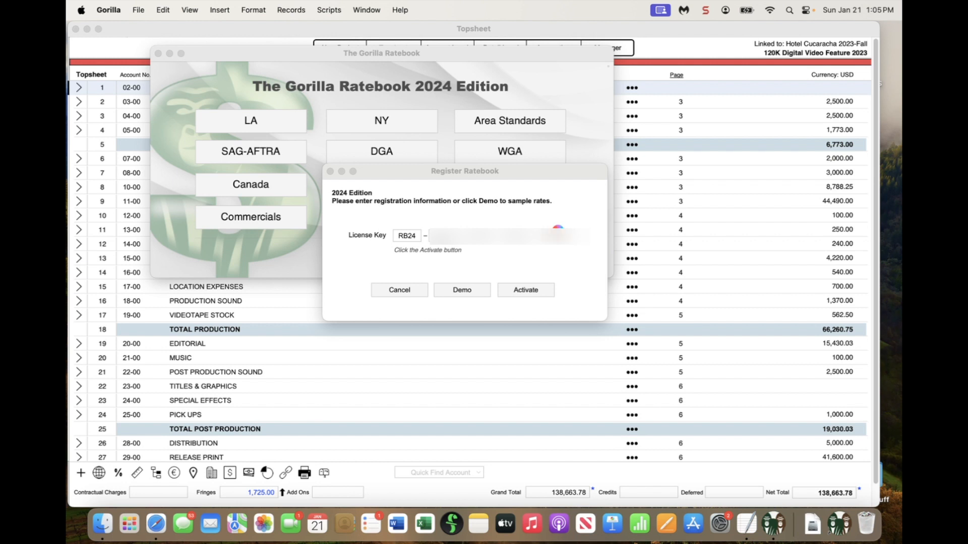
{"action": "key", "text": "Return"}
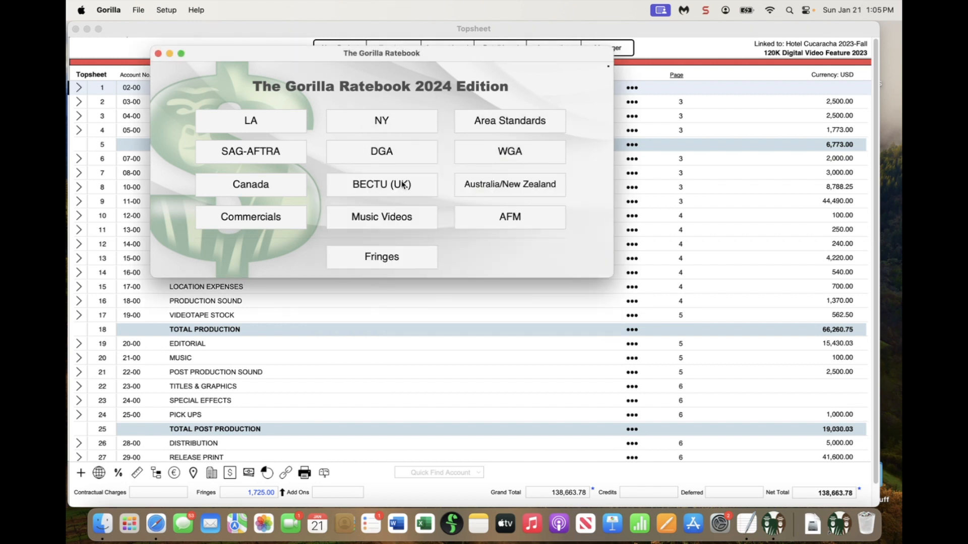
- Open the Ratebook's LA crew rates, agree to the disclaimer and reposition the rates window
{"action": "left_click", "coordinate": [252, 124]}
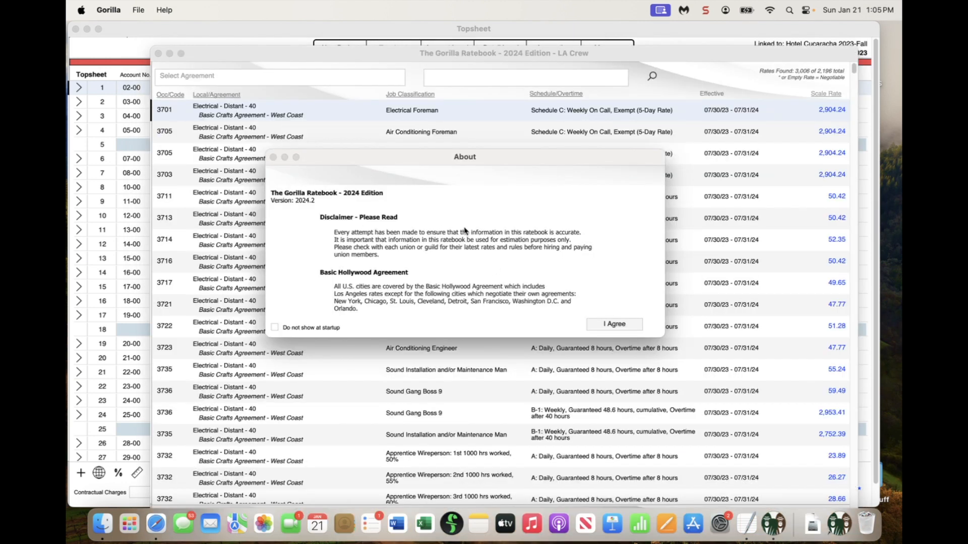
{"action": "left_click", "coordinate": [610, 327]}
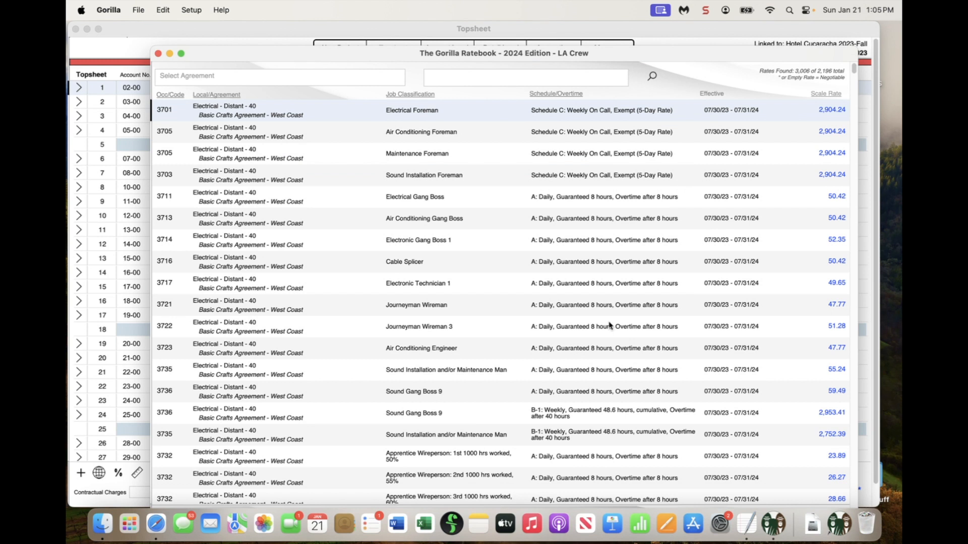
{"action": "left_click_drag", "start_coordinate": [322, 60], "coordinate": [275, 35]}
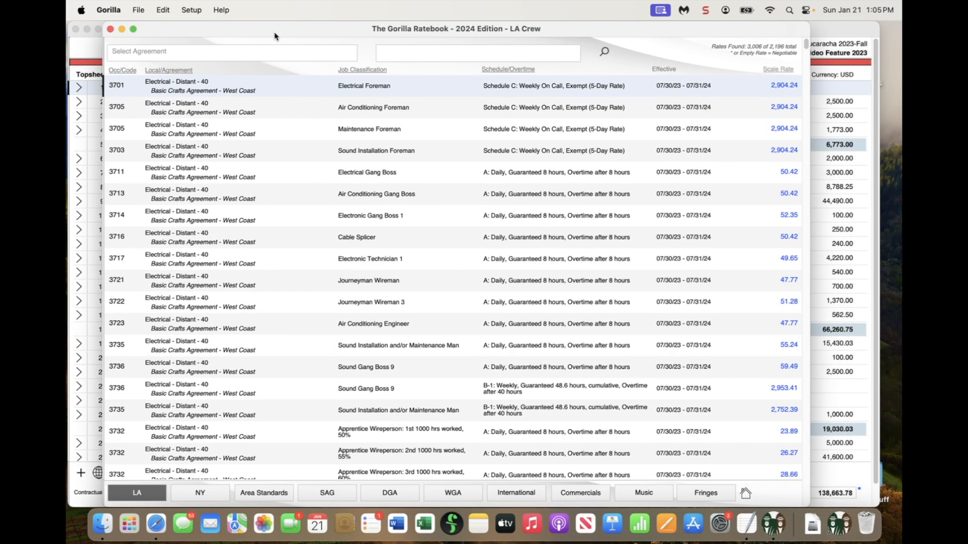
- Filter the rates to IATSE Basic Agreement - Camera (Western Region), union 600 - Camera - Western Region - PANEL 1, inspect a Director Of Photography rate and close the Ratebook
{"action": "left_click", "coordinate": [143, 53]}
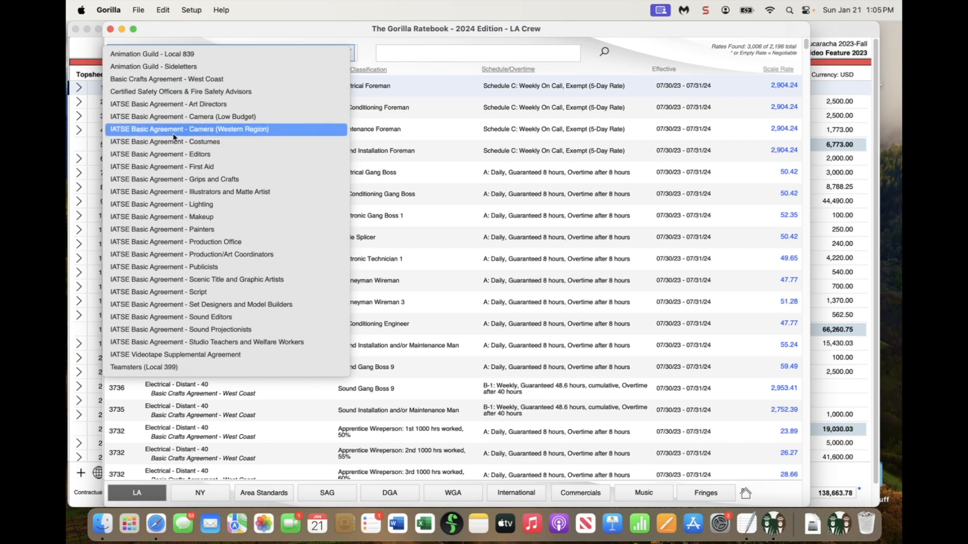
{"action": "left_click", "coordinate": [123, 132]}
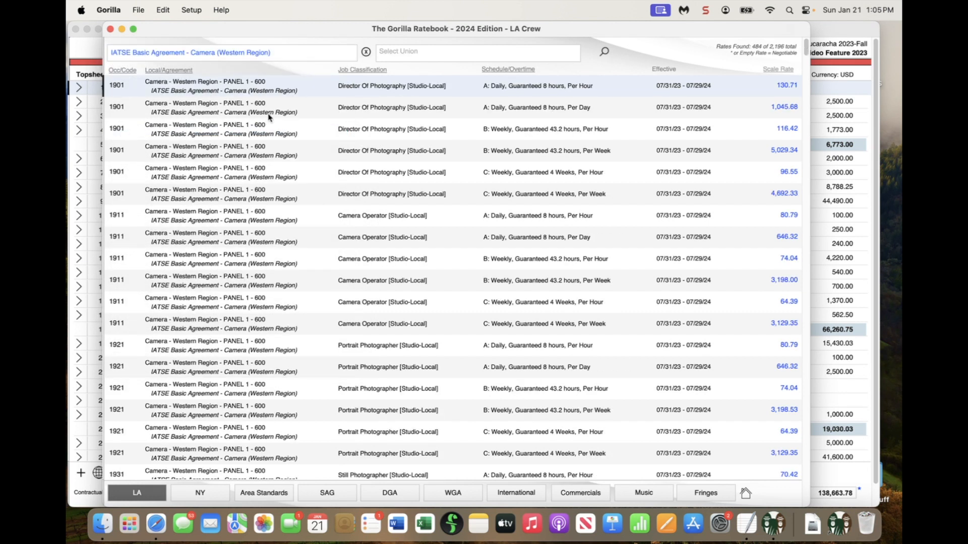
{"action": "left_click", "coordinate": [409, 53]}
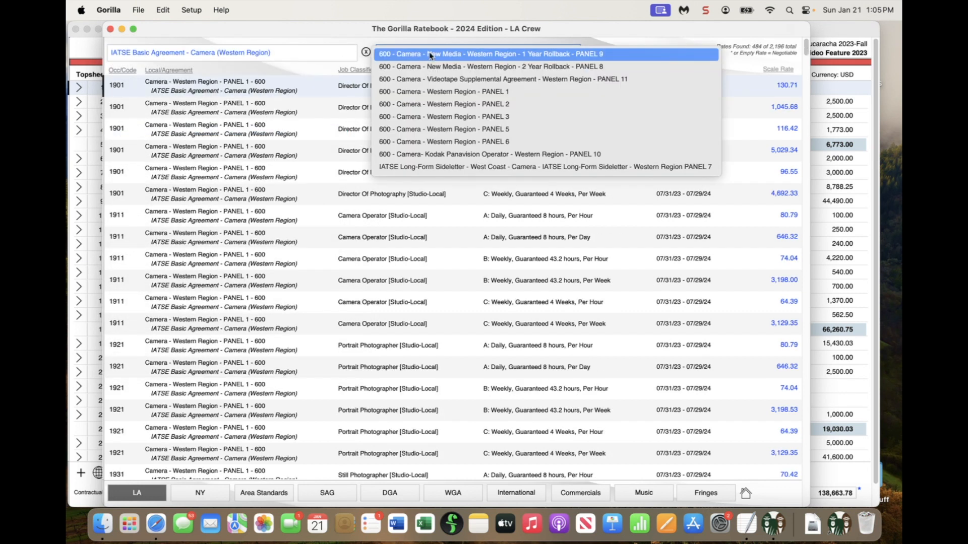
{"action": "left_click", "coordinate": [445, 92]}
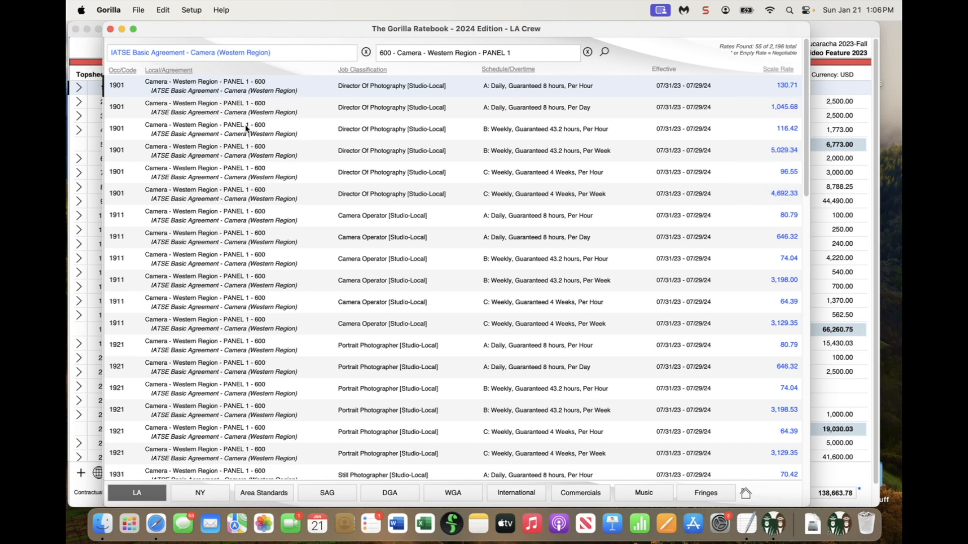
{"action": "left_click", "coordinate": [423, 133]}
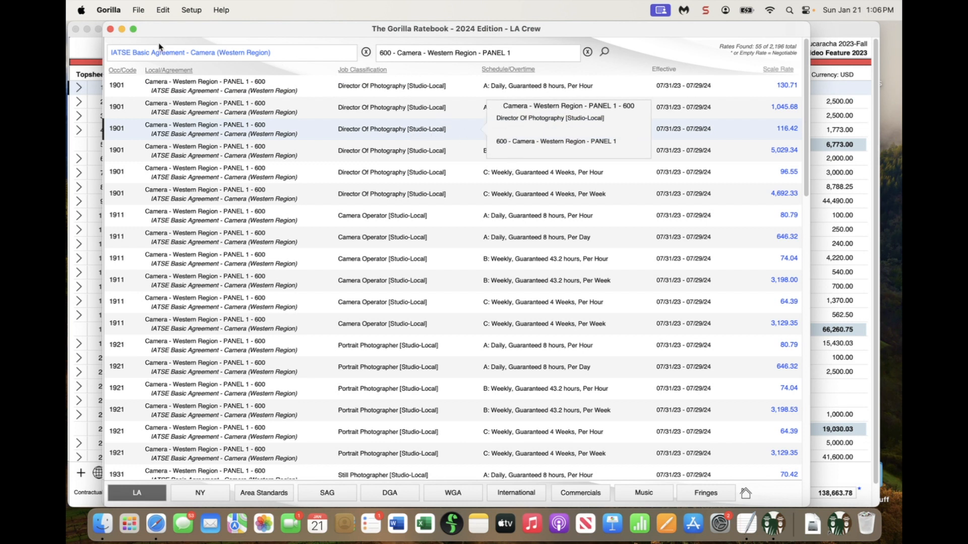
{"action": "left_click", "coordinate": [110, 29]}
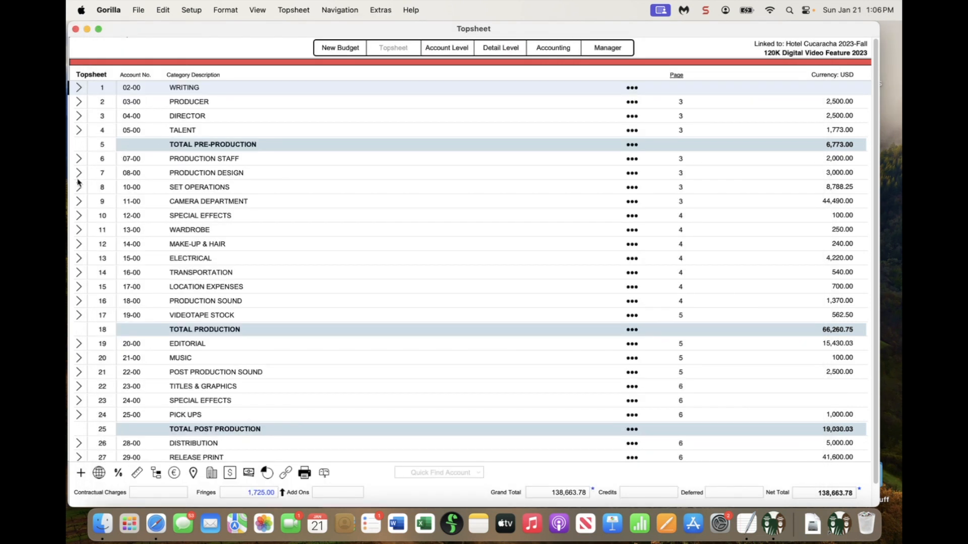
- Open the Ratebook for the Prep line of the Camera Department's Director of Photography account (11-01)
{"action": "left_click", "coordinate": [80, 202]}
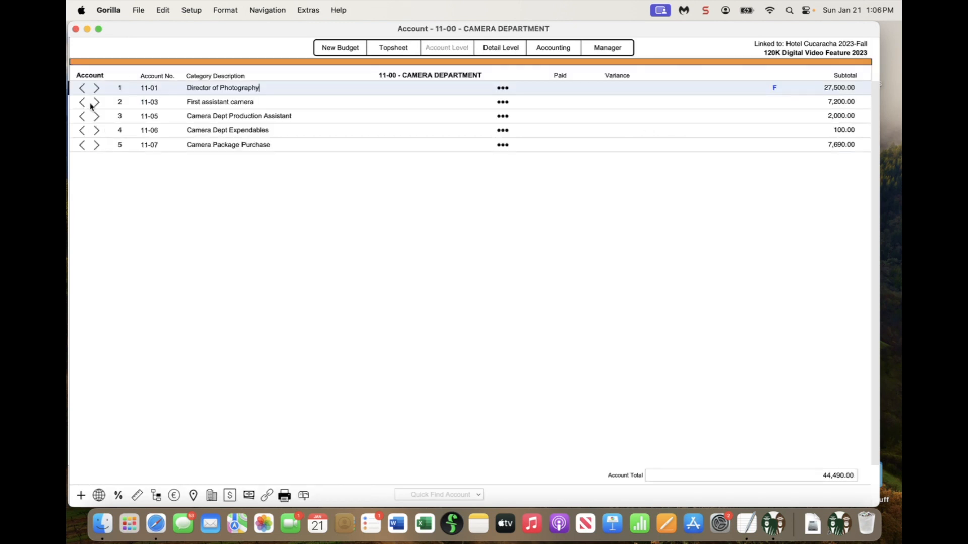
{"action": "left_click", "coordinate": [97, 88]}
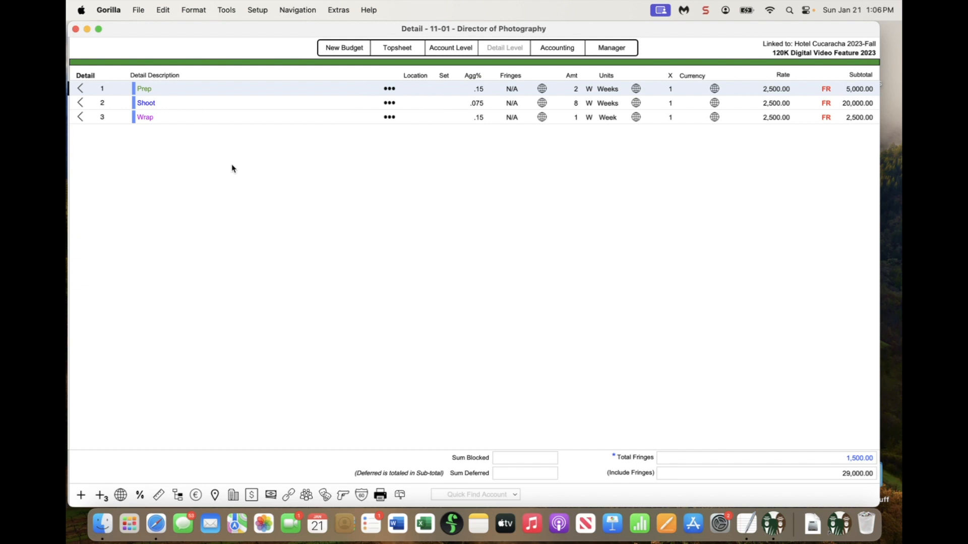
{"action": "left_click", "coordinate": [390, 89]}
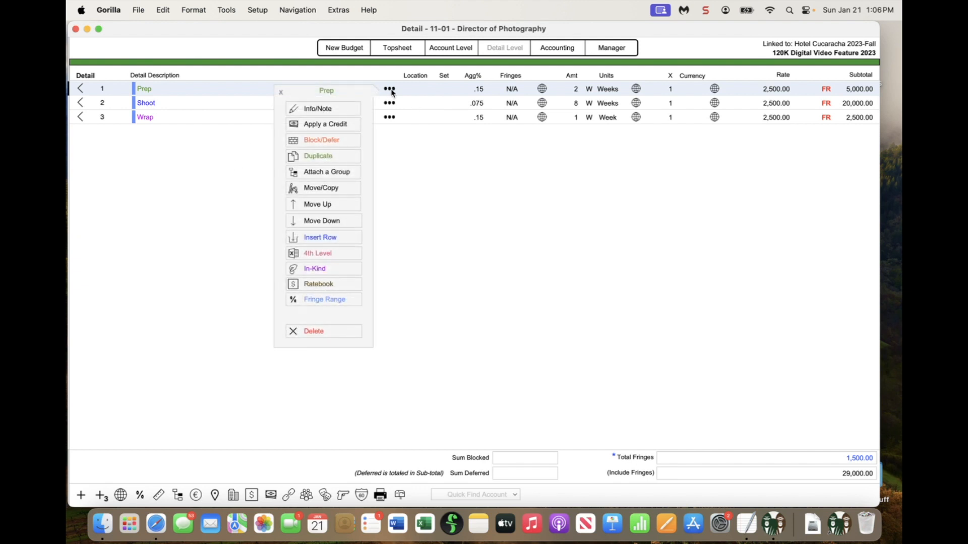
{"action": "left_click", "coordinate": [332, 286]}
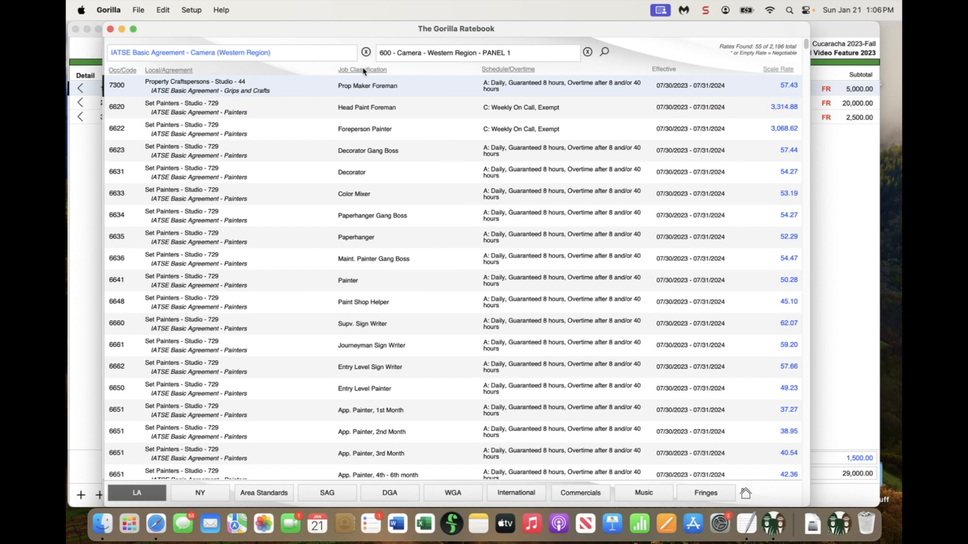
- Filter to IATSE Basic Agreement - Camera (Western Region), union 600 PANEL 1, and apply the Director Of Photography 43.2-hour per-week rate of 5,029.34 to Prep
{"action": "left_click", "coordinate": [279, 53]}
{"action": "left_click", "coordinate": [278, 54]}
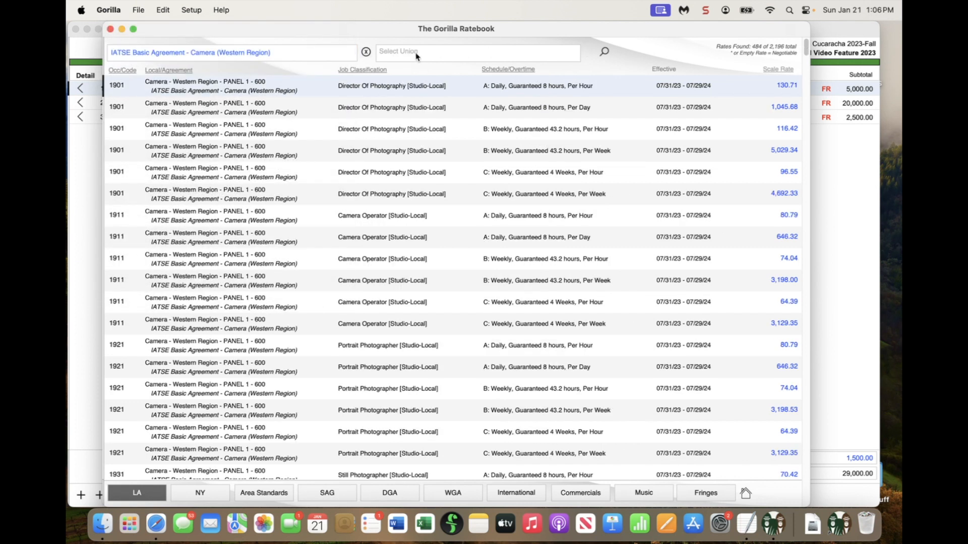
{"action": "left_click", "coordinate": [417, 53]}
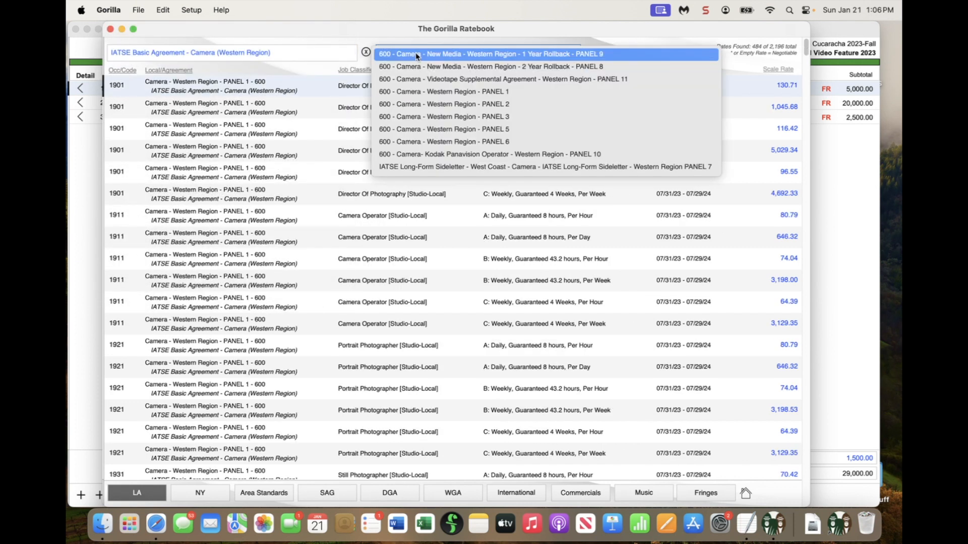
{"action": "left_click", "coordinate": [442, 91]}
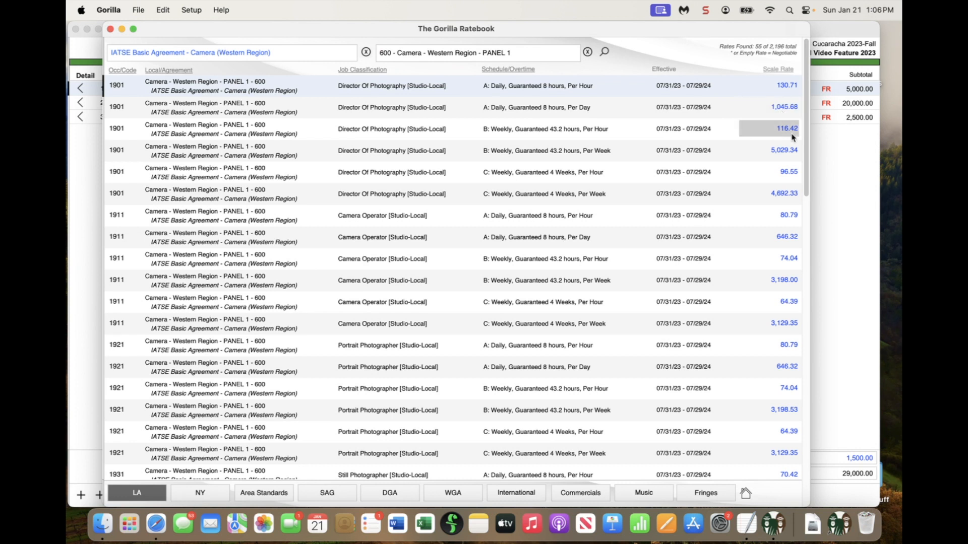
{"action": "left_click", "coordinate": [784, 151]}
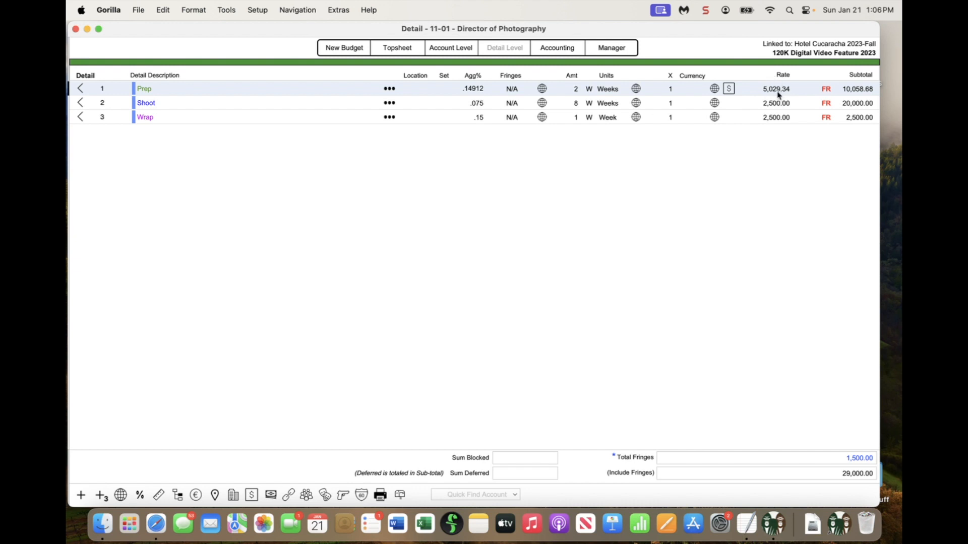
- Reopen The Gorilla Ratebook from the budget detail, agree to the disclaimer and show the SAG-AFTRA rates
{"action": "left_click", "coordinate": [264, 12]}
{"action": "left_click", "coordinate": [298, 167]}
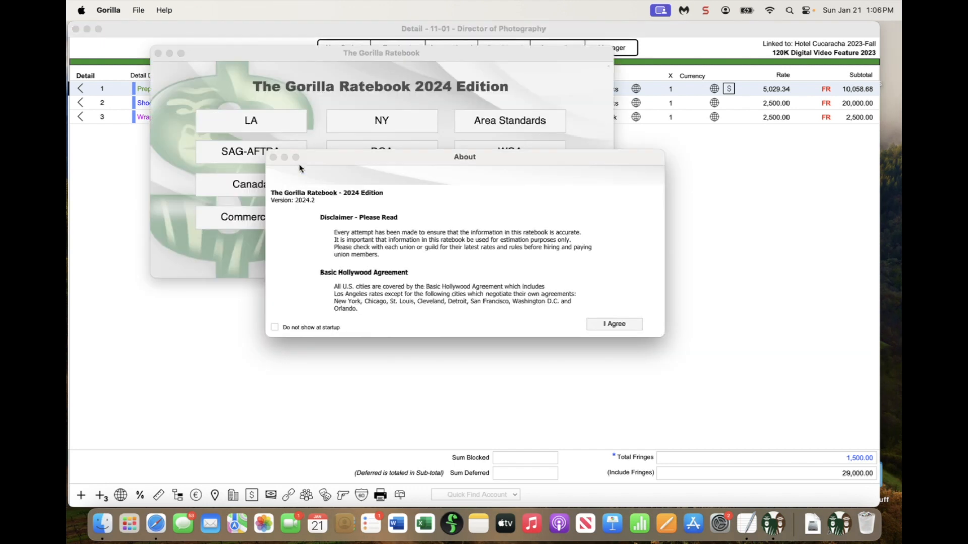
{"action": "left_click", "coordinate": [605, 323]}
{"action": "left_click", "coordinate": [249, 152]}
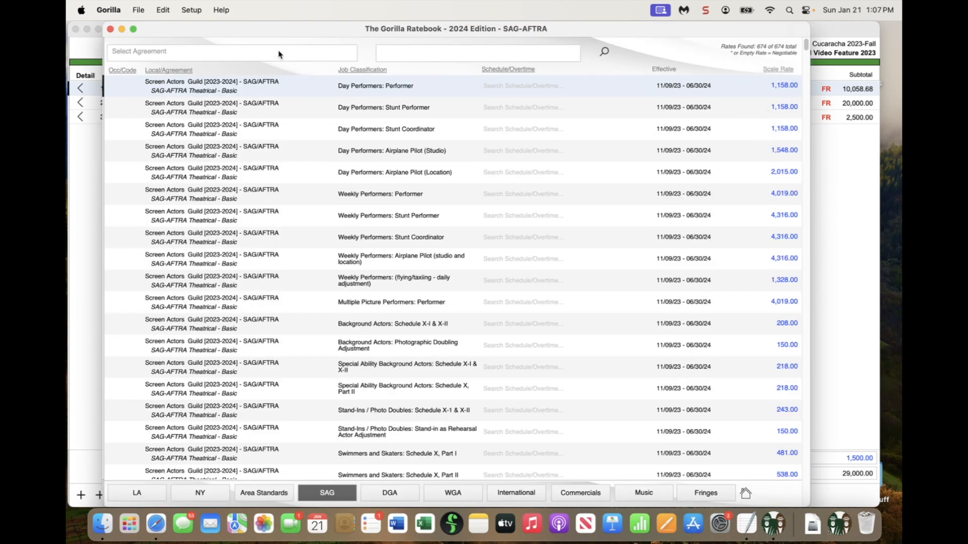
- Filter the SAG-AFTRA rates to SAG-AFTRA TV Agreement and union SAG-AFTRA Television Agreement [2024-2025]
{"action": "left_click", "coordinate": [263, 51]}
{"action": "left_click", "coordinate": [258, 91]}
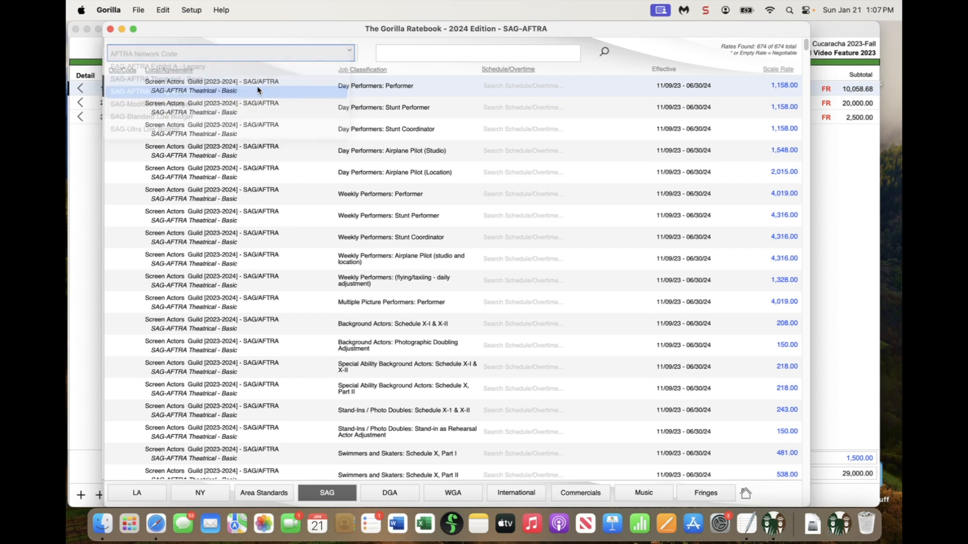
{"action": "left_click", "coordinate": [402, 58]}
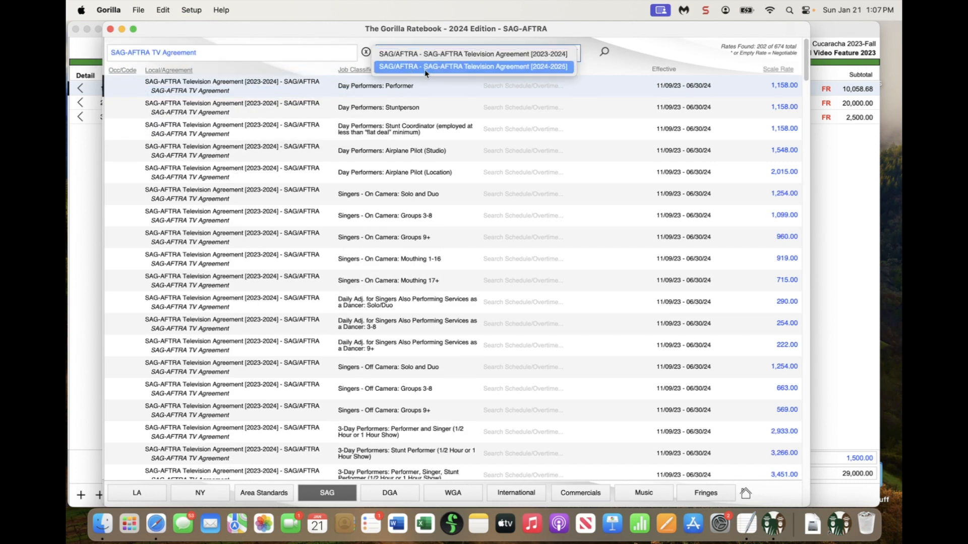
{"action": "left_click", "coordinate": [554, 67]}
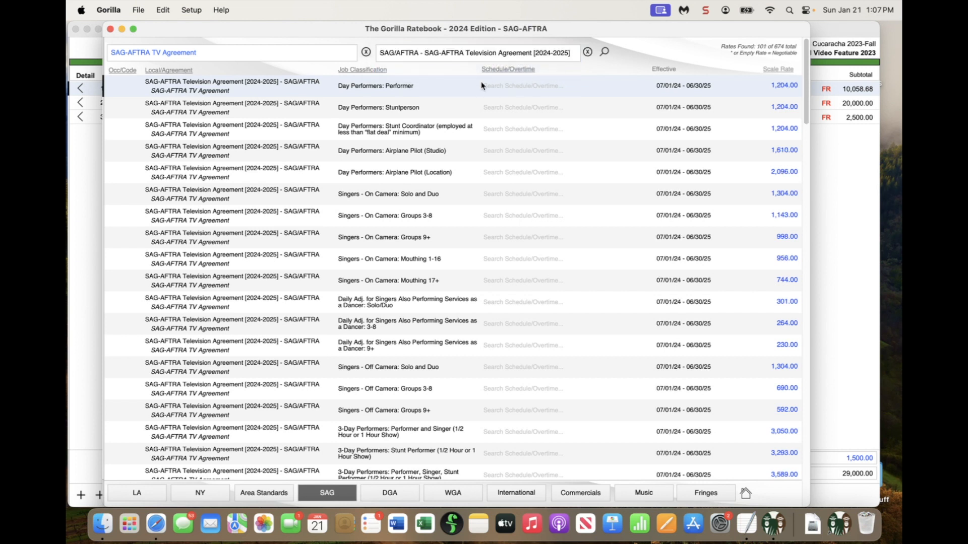
- Filter the WGA rates to WGA - Minimum Basic - TV and look through the available unions without choosing one
{"action": "left_click", "coordinate": [453, 493]}
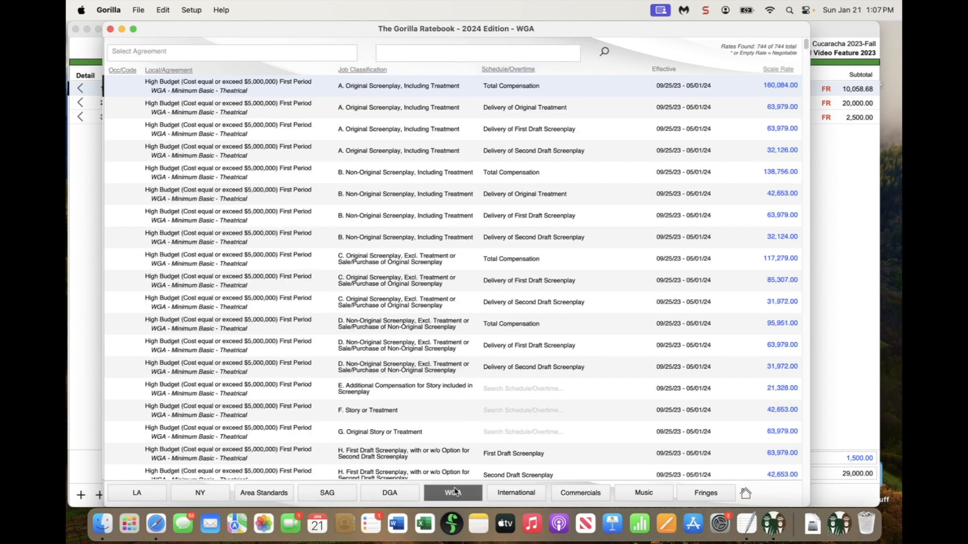
{"action": "left_click", "coordinate": [198, 58]}
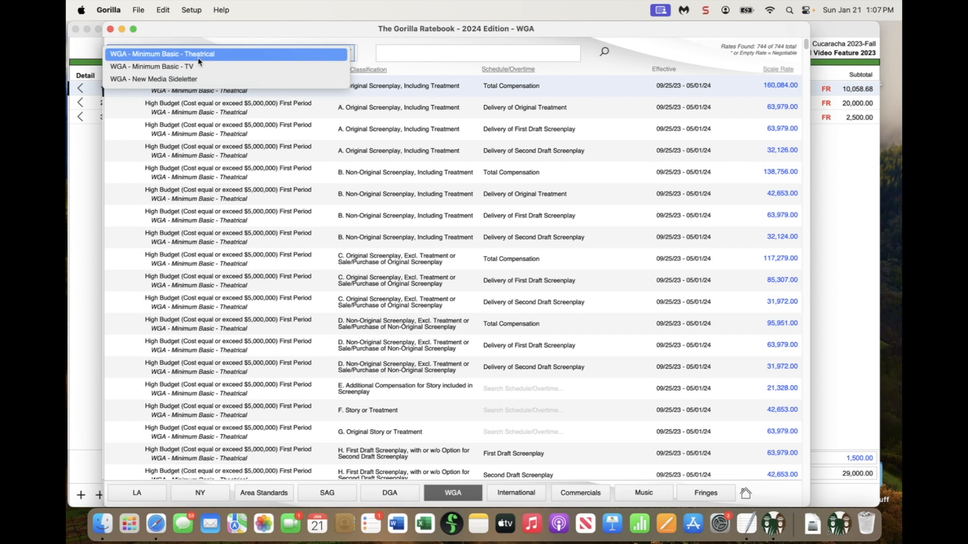
{"action": "left_click", "coordinate": [198, 66]}
{"action": "left_click", "coordinate": [402, 54]}
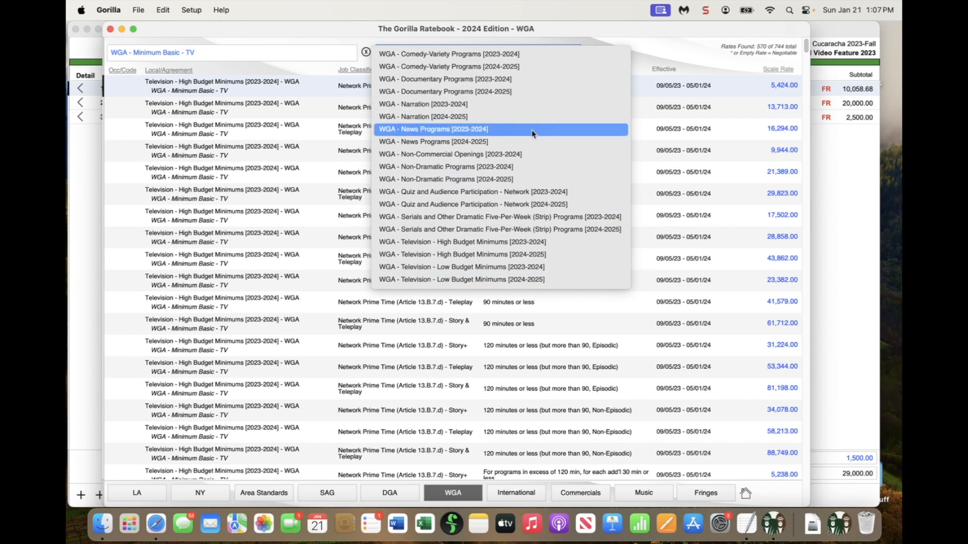
{"action": "left_click", "coordinate": [328, 110]}
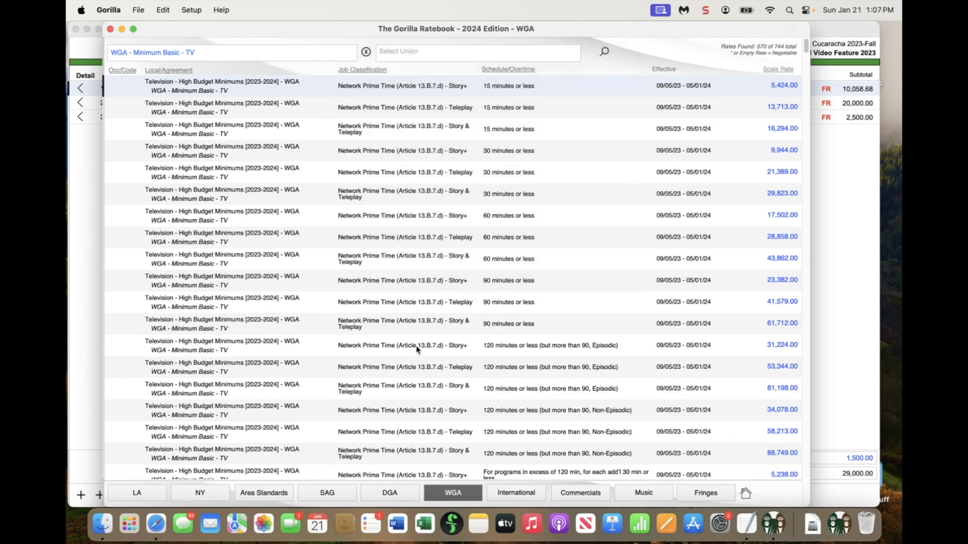
- Show the NY crew rates and look through the available agreements without choosing one
{"action": "mouse_move", "coordinate": [518, 495]}
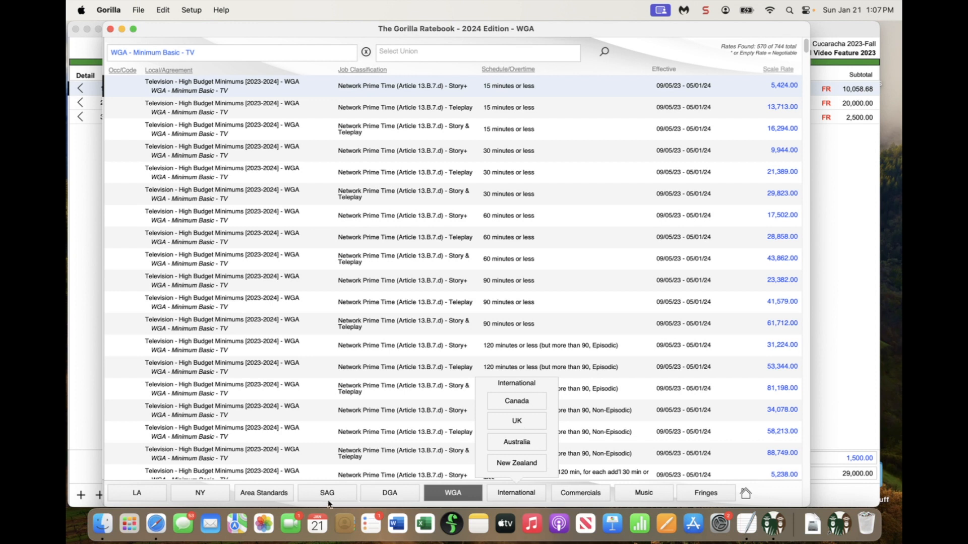
{"action": "left_click", "coordinate": [203, 495]}
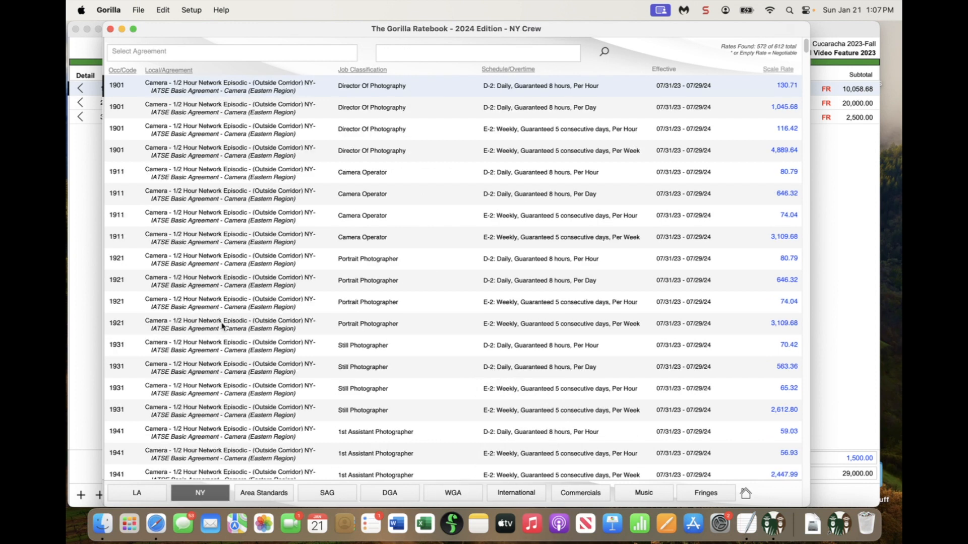
{"action": "left_click", "coordinate": [183, 53]}
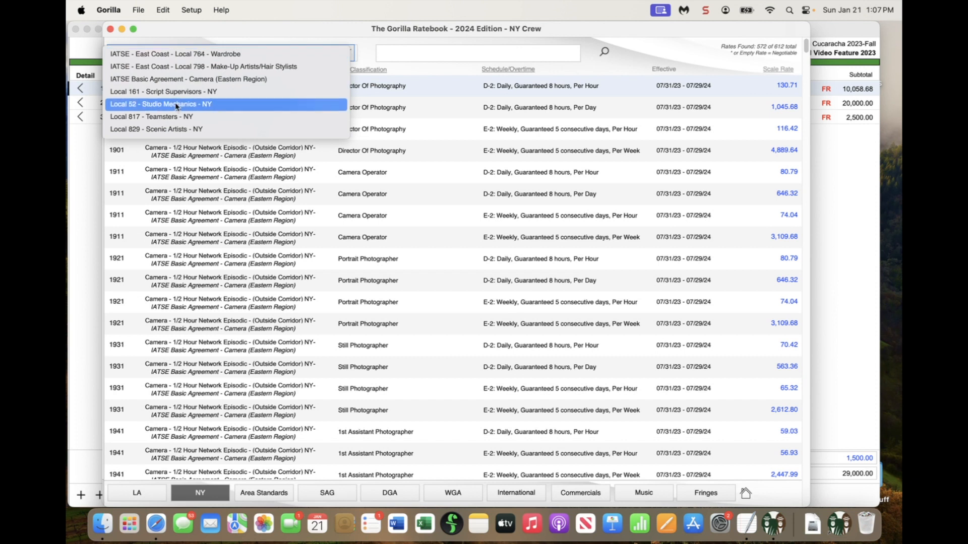
{"action": "left_click", "coordinate": [88, 94]}
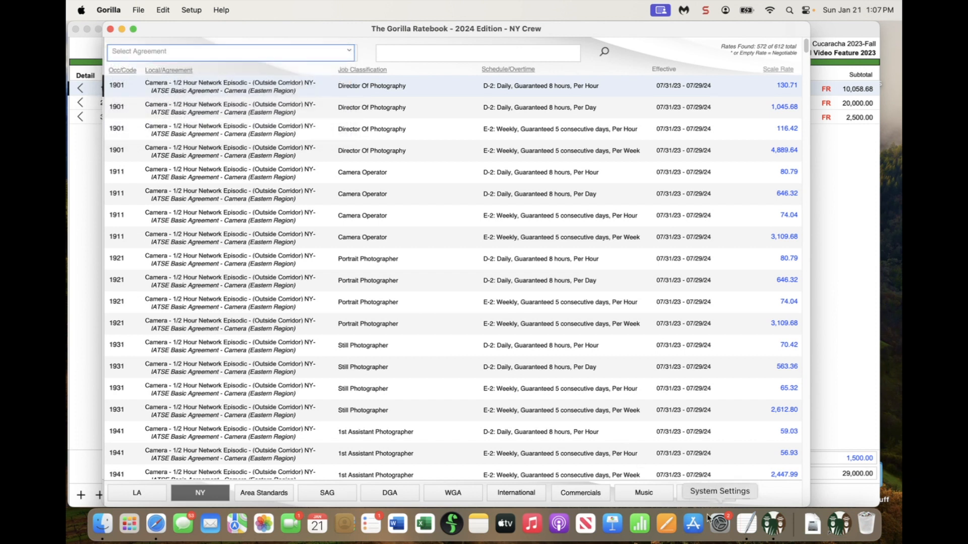
- Review the fringe rates through the WGA, IATSE and SAG-AFTRA entries, closing the Ratebook and returning to the Project Manager
{"action": "left_click", "coordinate": [705, 493]}
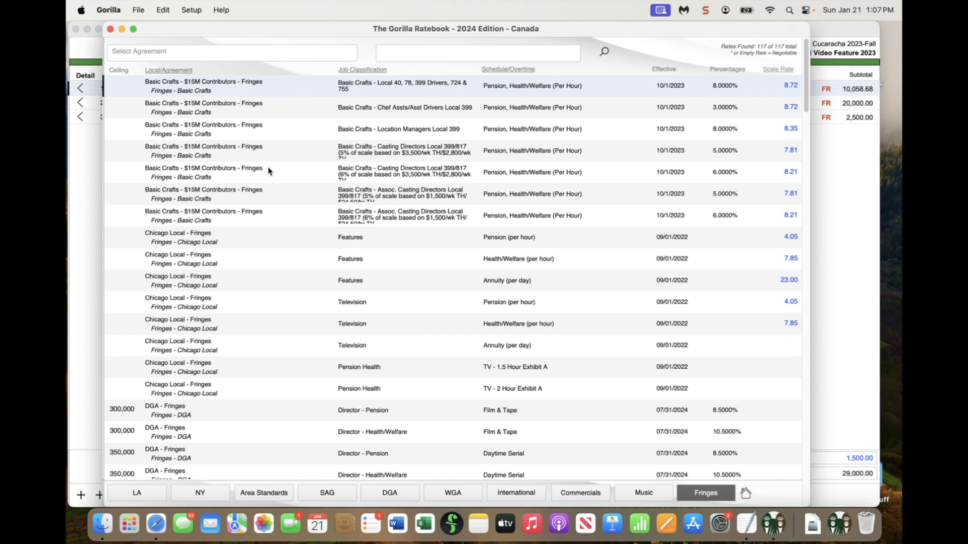
{"action": "scroll", "coordinate": [288, 379], "scroll_direction": "down", "scroll_amount": 2}
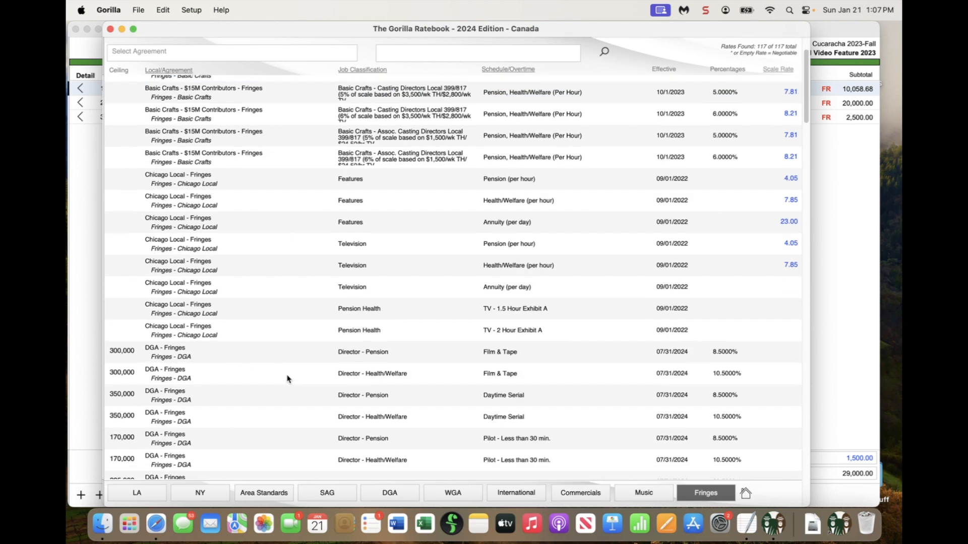
{"action": "scroll", "coordinate": [288, 379], "scroll_direction": "down", "scroll_amount": 10}
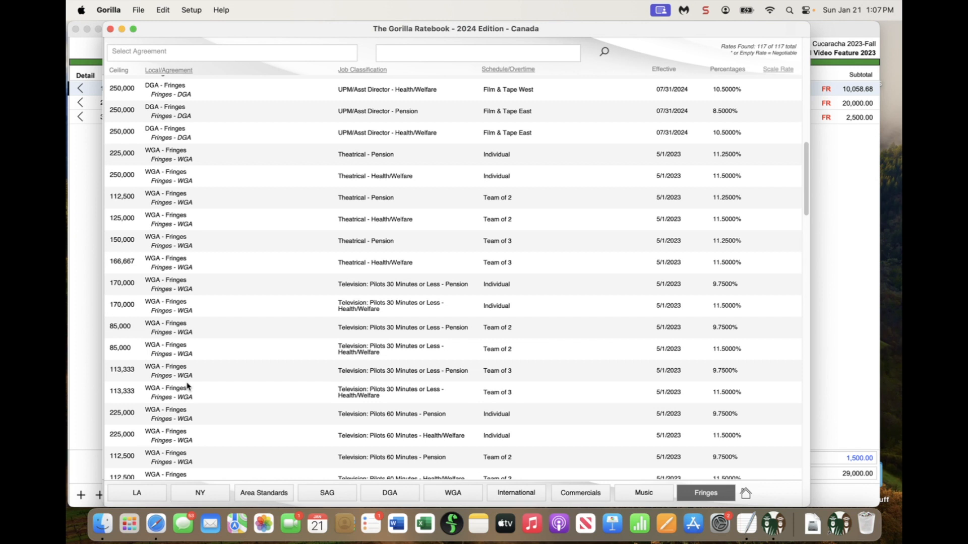
{"action": "scroll", "coordinate": [187, 386], "scroll_direction": "down", "scroll_amount": 15}
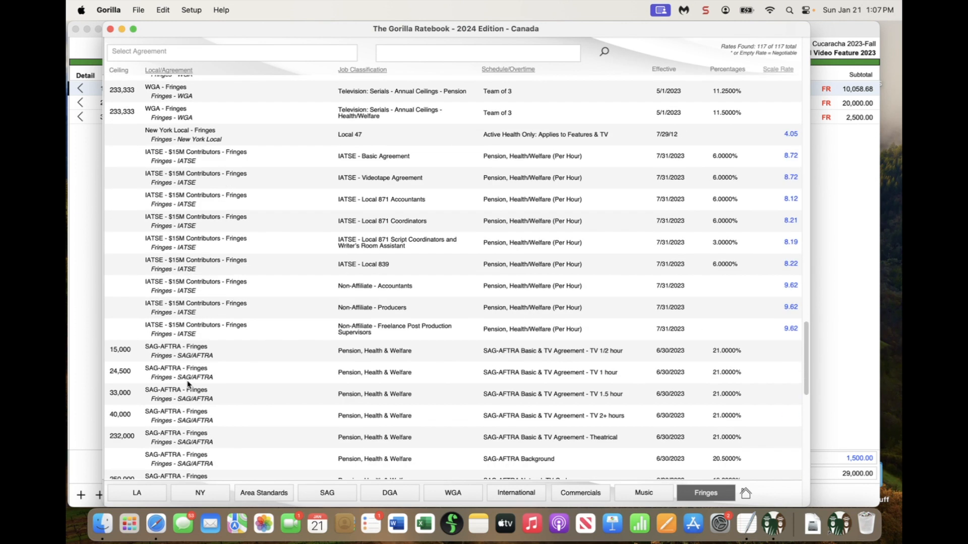
{"action": "scroll", "coordinate": [187, 386], "scroll_direction": "down", "scroll_amount": 8}
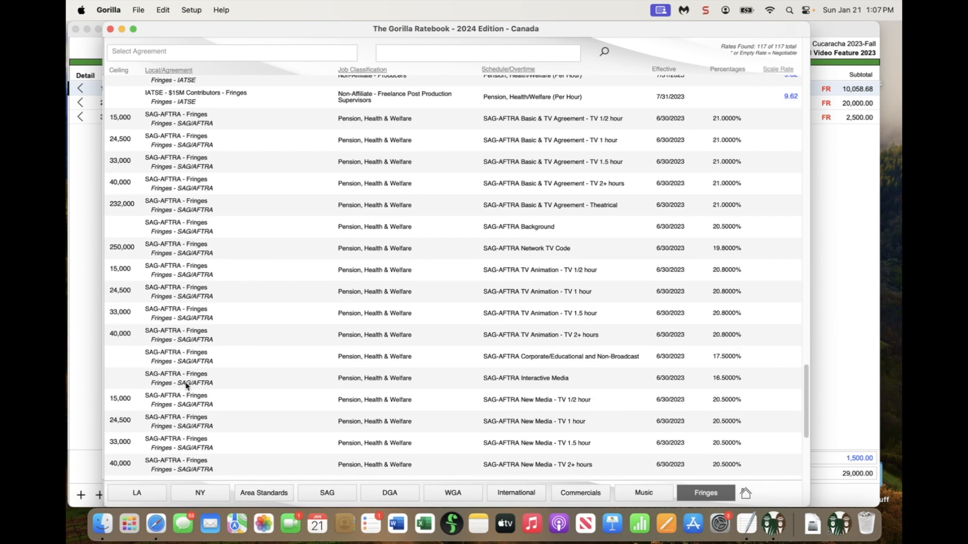
{"action": "left_click", "coordinate": [110, 29]}
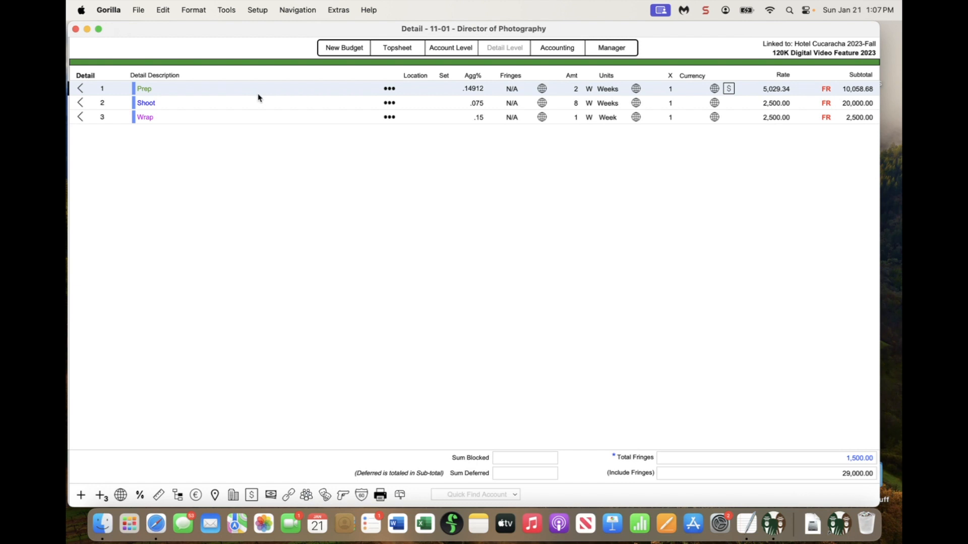
{"action": "left_click", "coordinate": [620, 49]}
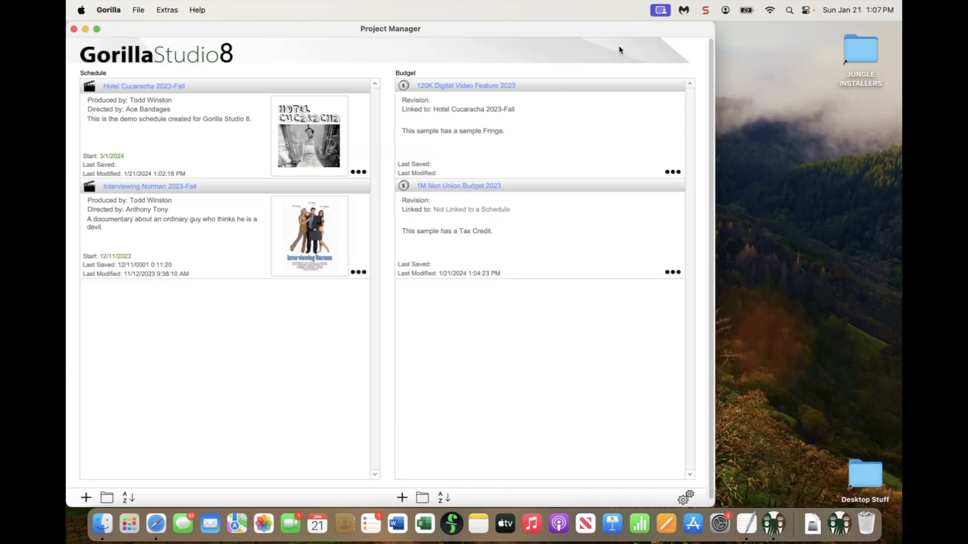